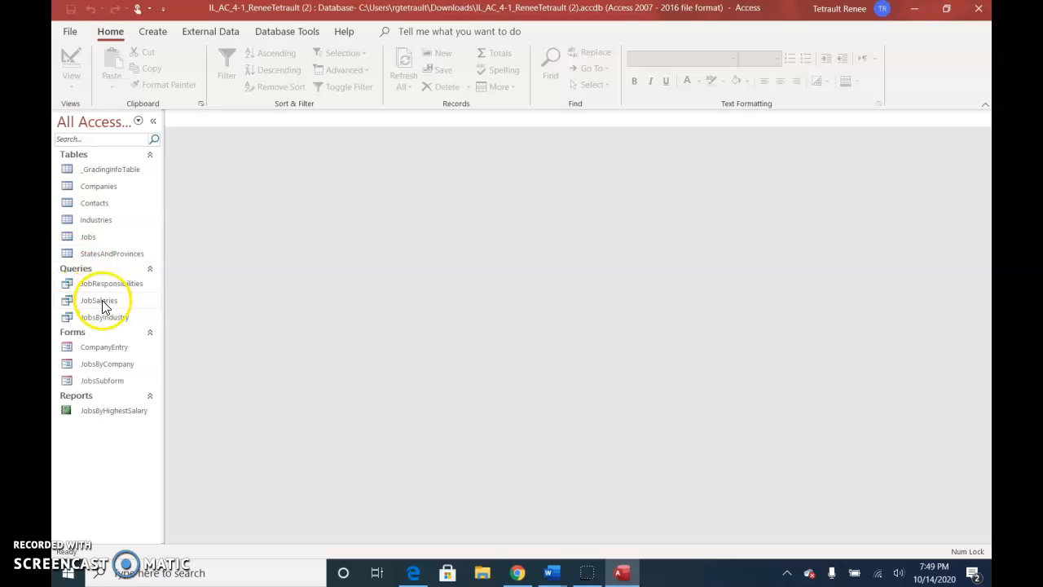
Open the CompanyEntry form and browse its records forward, to the last, backward, and back to the first.
double_click(104, 351)
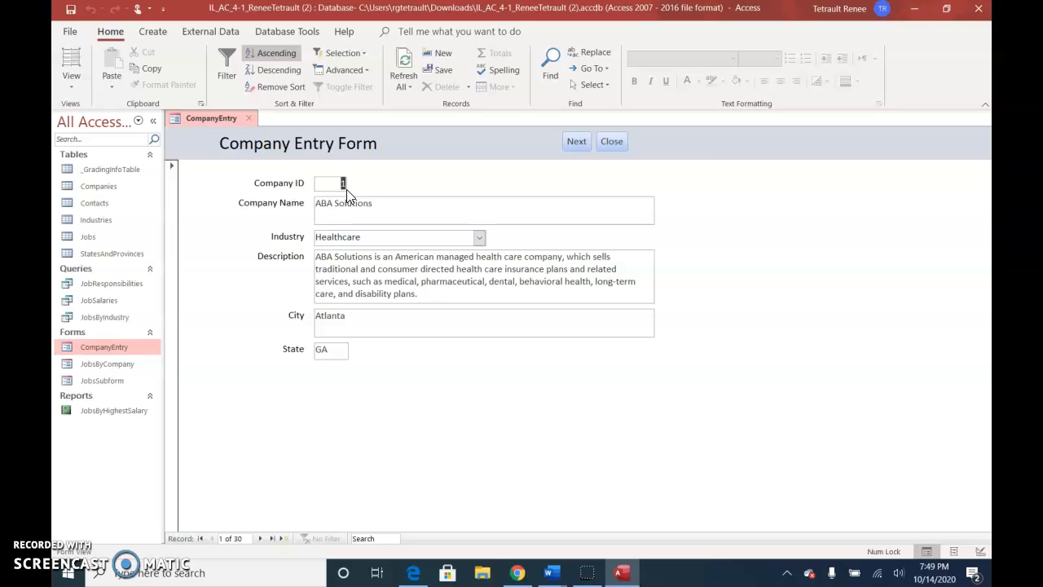
click(261, 539)
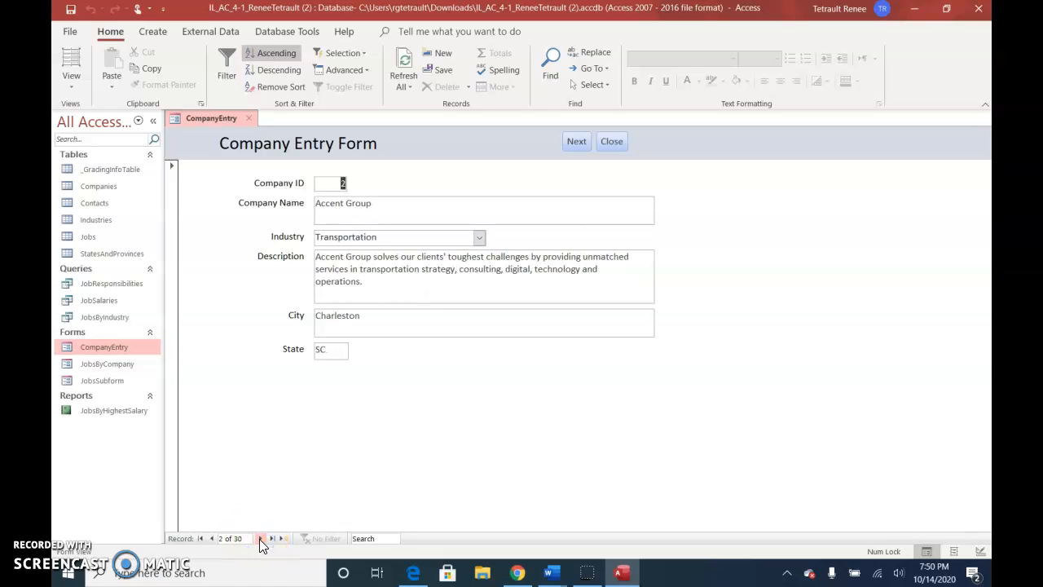
click(261, 539)
click(260, 539)
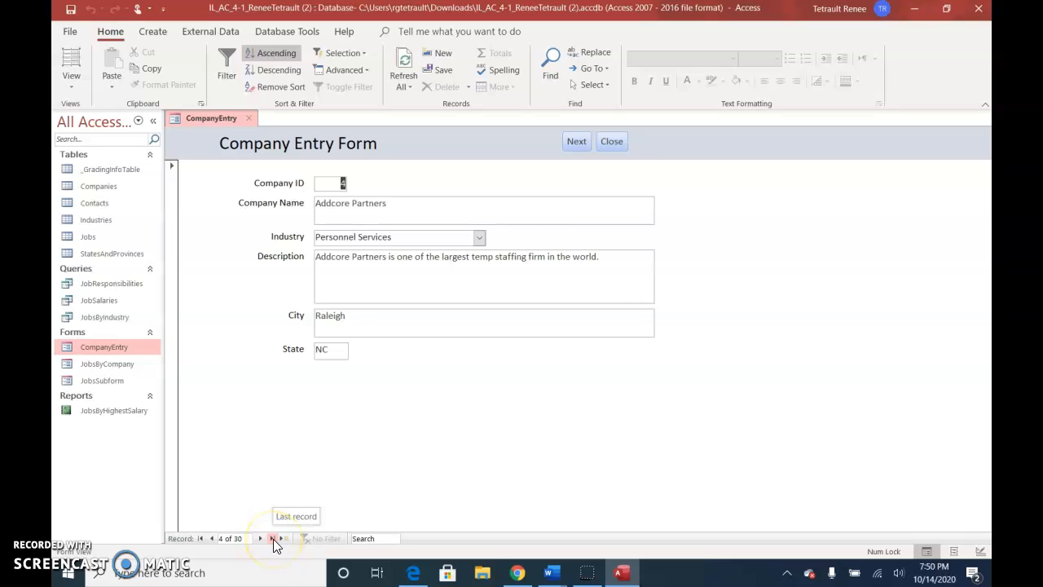
click(273, 539)
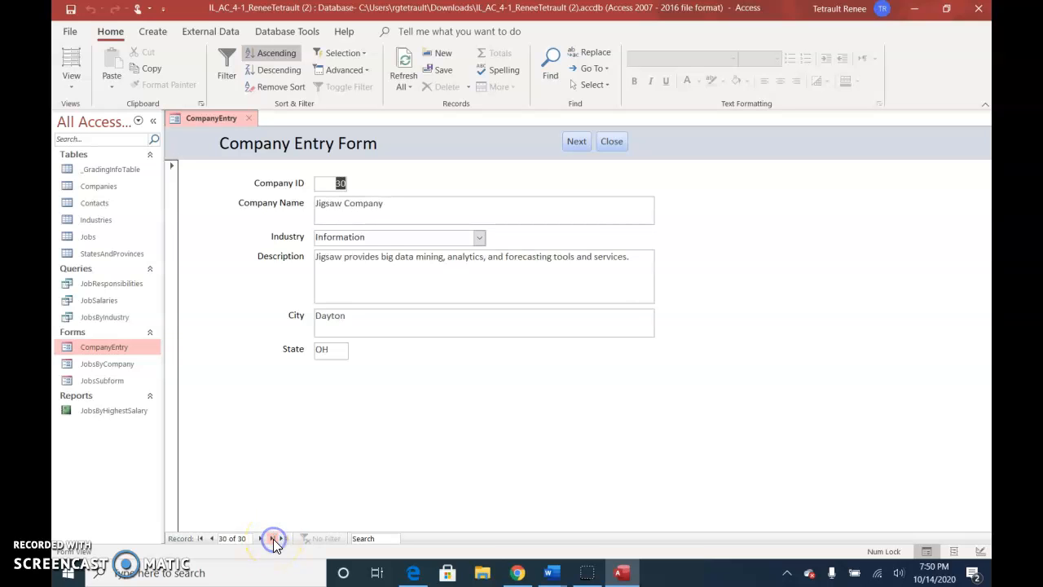
click(211, 539)
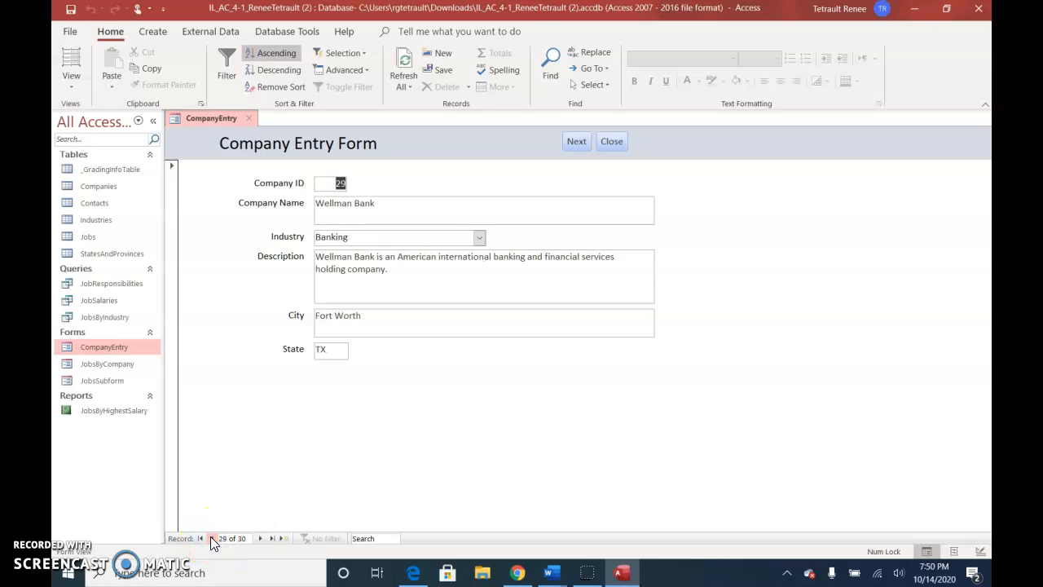
click(211, 539)
click(211, 539)
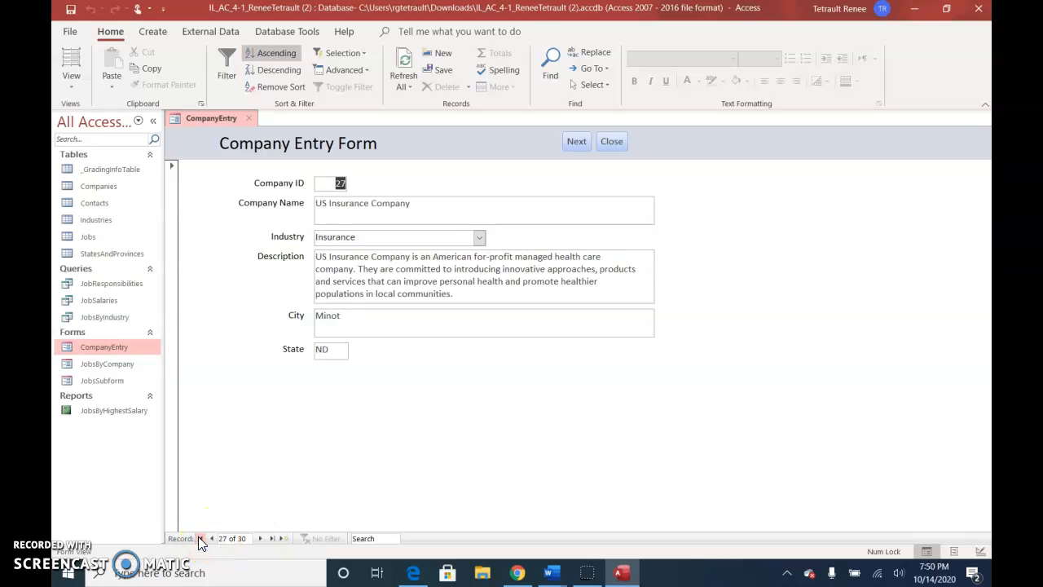
click(200, 538)
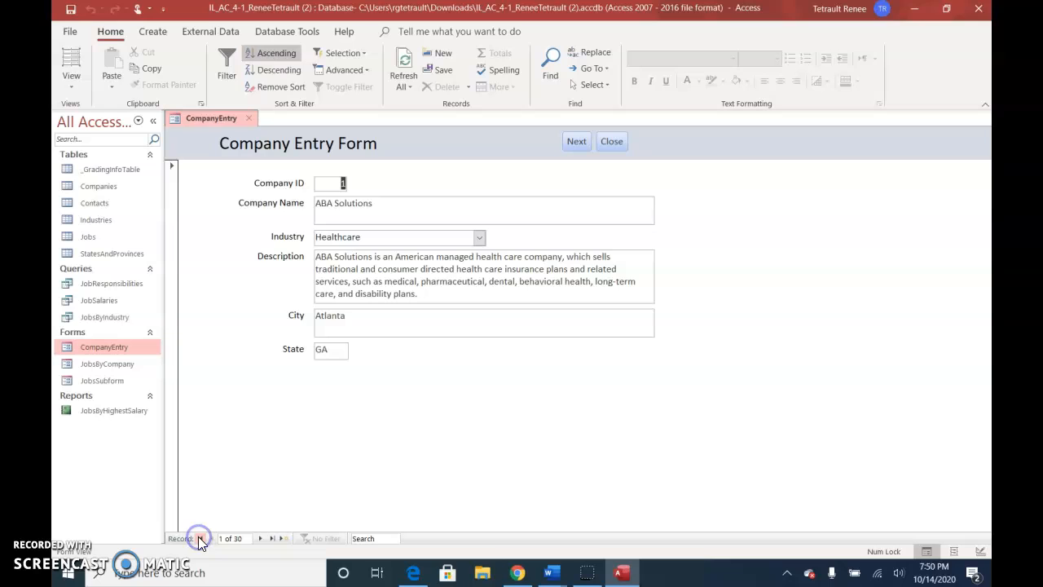
Go directly to record 17 in the CompanyEntry form.
click(243, 538)
text(17)
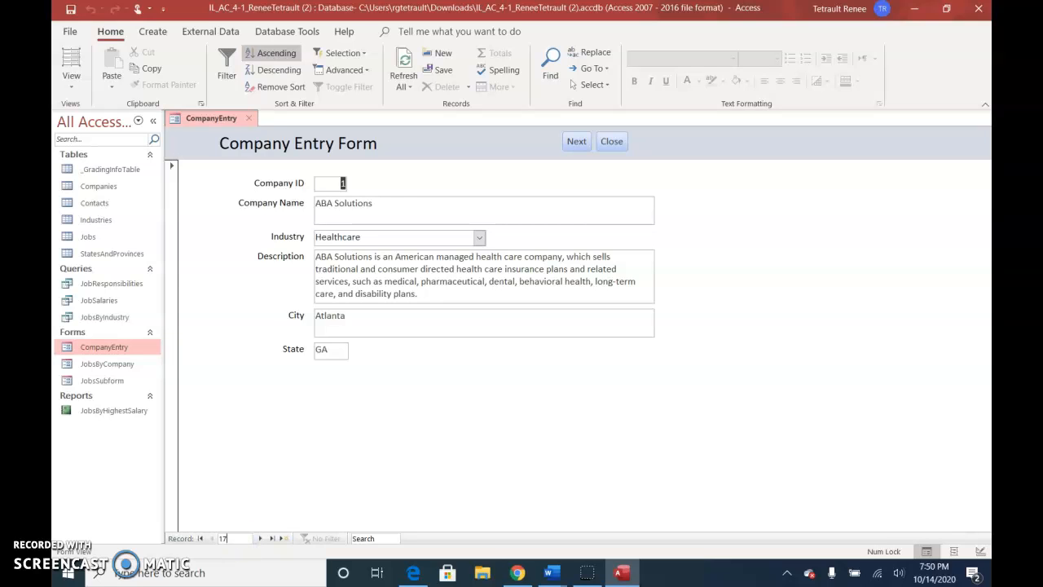
key(Return)
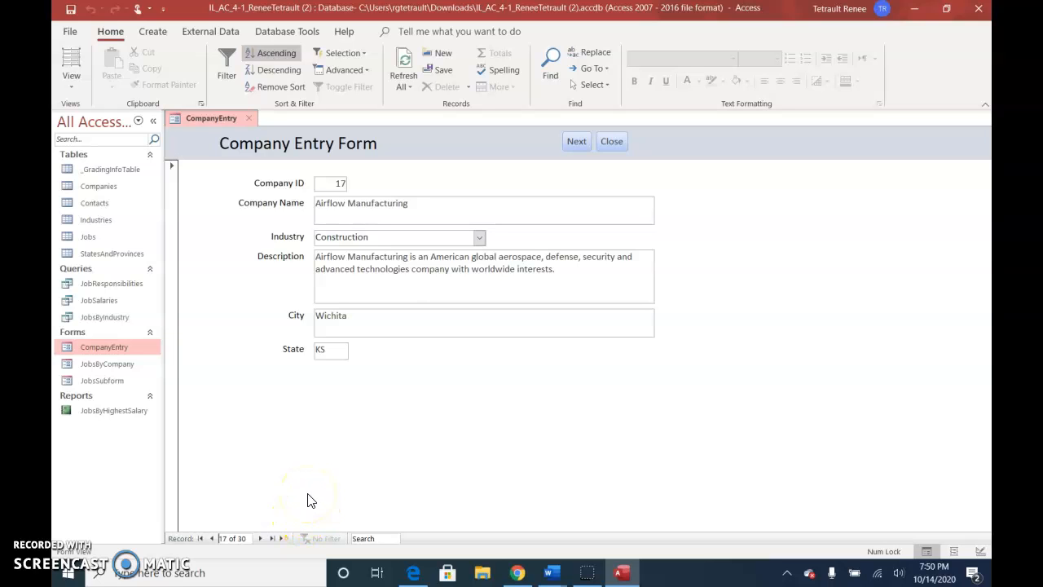
Add a company record for Heritage Computing Inc: industry Information, description "Database modeling, management, warehousing nd analytics.", city Springfield, state MO, and close the form.
click(283, 540)
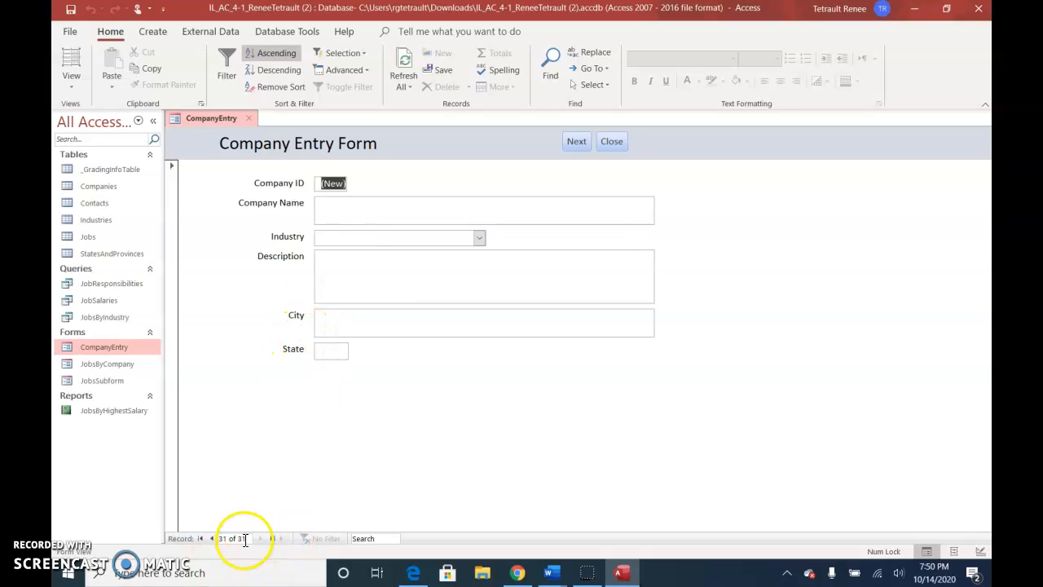
click(343, 206)
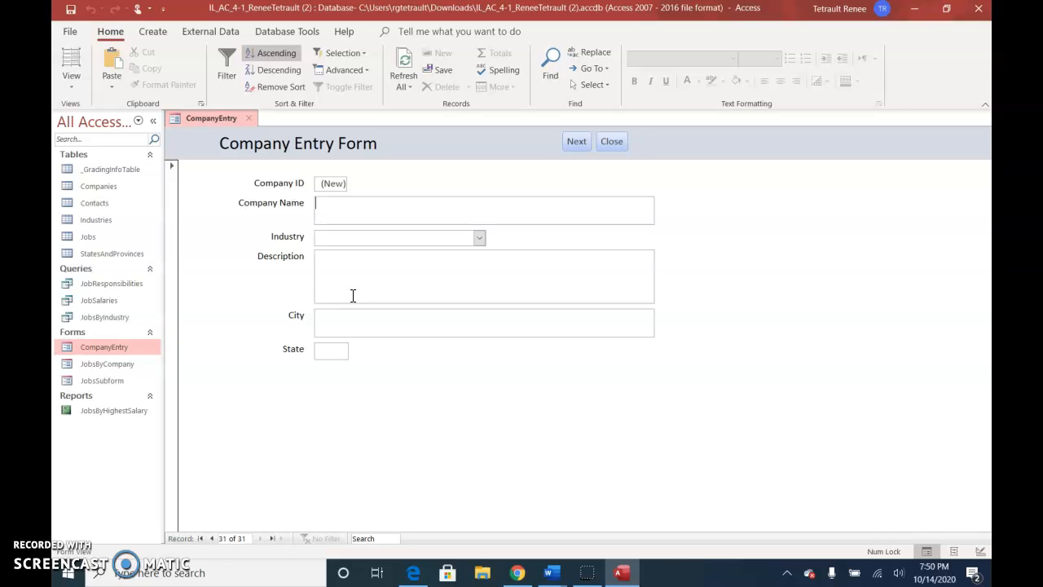
text(Gerutage Computing Inc)
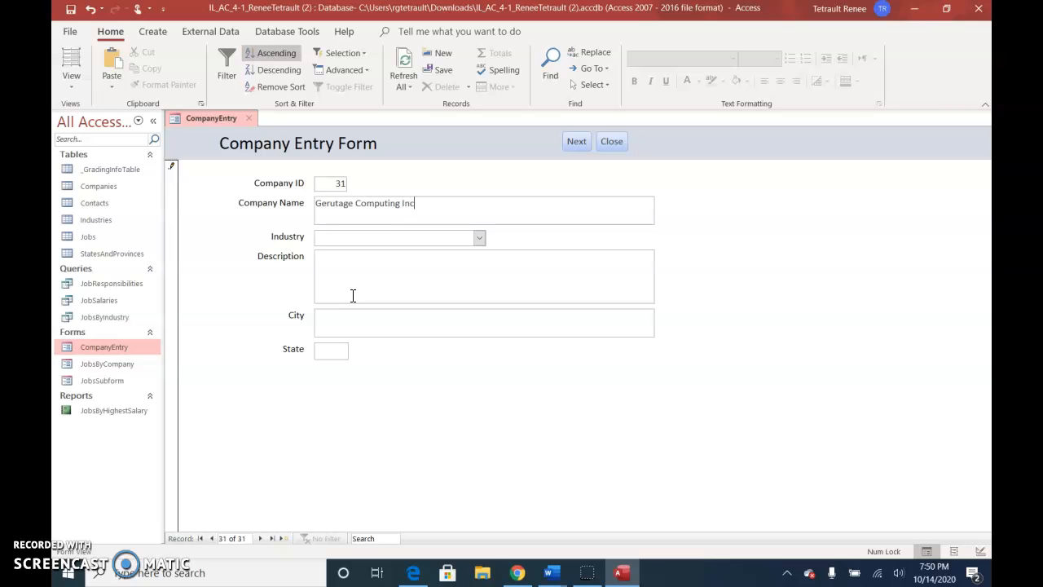
click(481, 243)
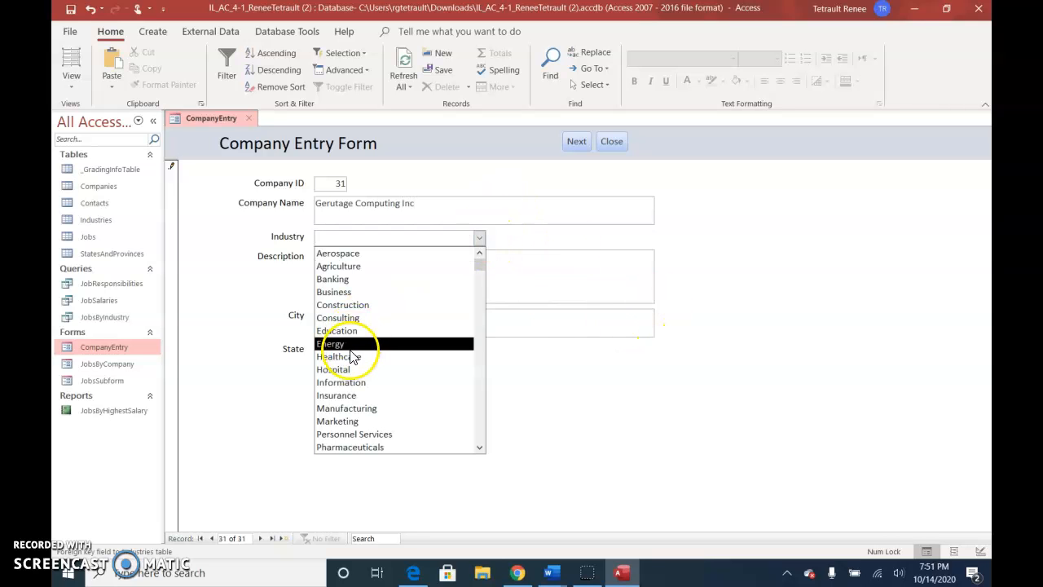
click(347, 383)
click(353, 266)
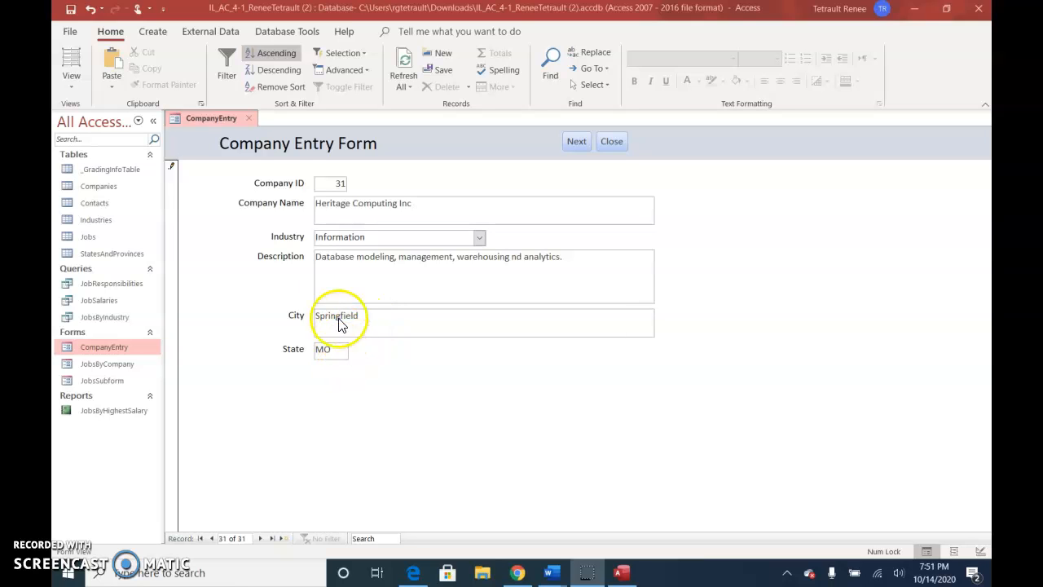
right_click(214, 118)
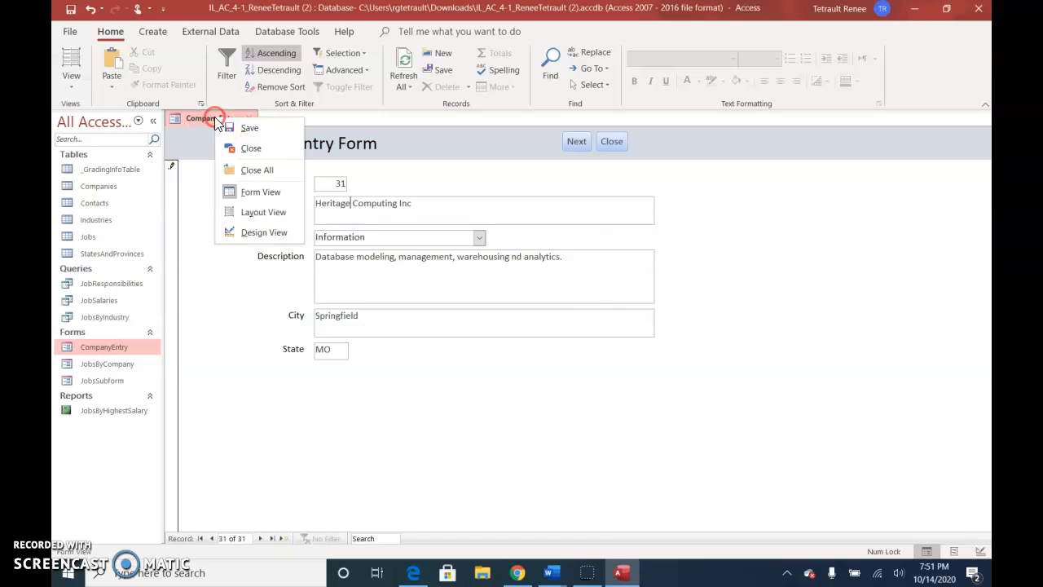
click(249, 150)
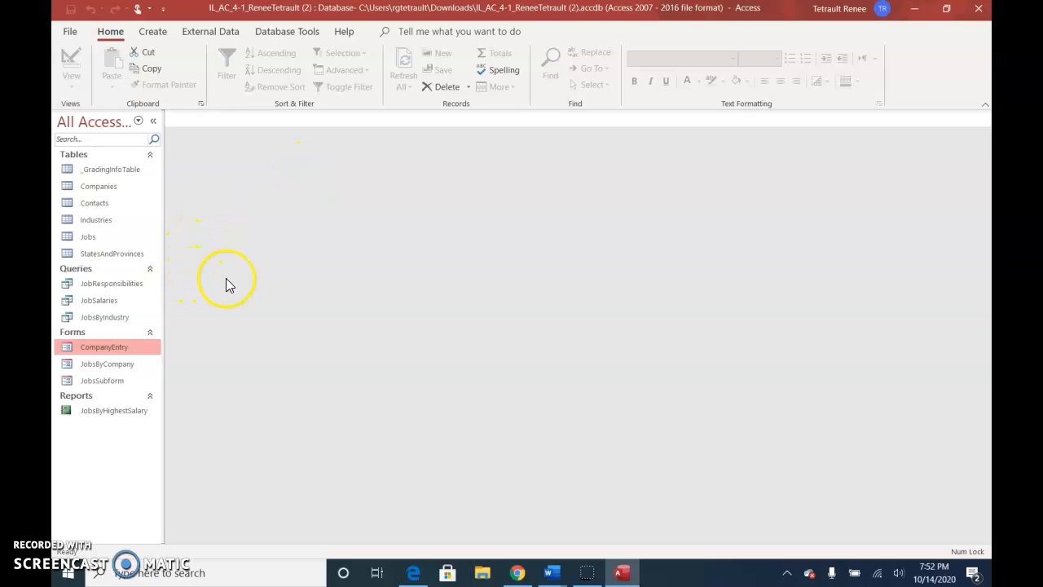
Reopen the CompanyEntry form to check the last record, and close the form.
click(99, 351)
double_click(99, 351)
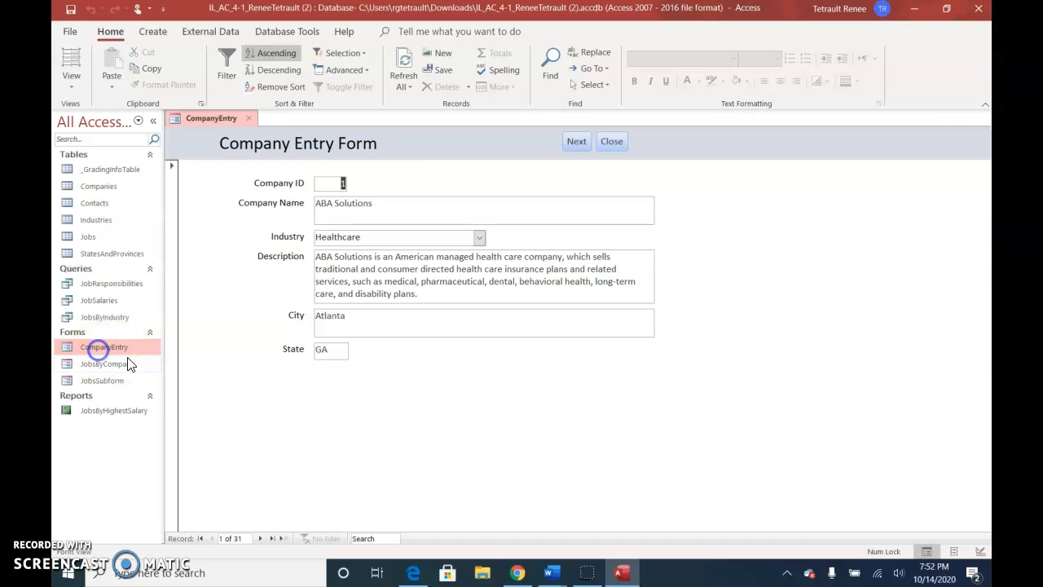
click(273, 538)
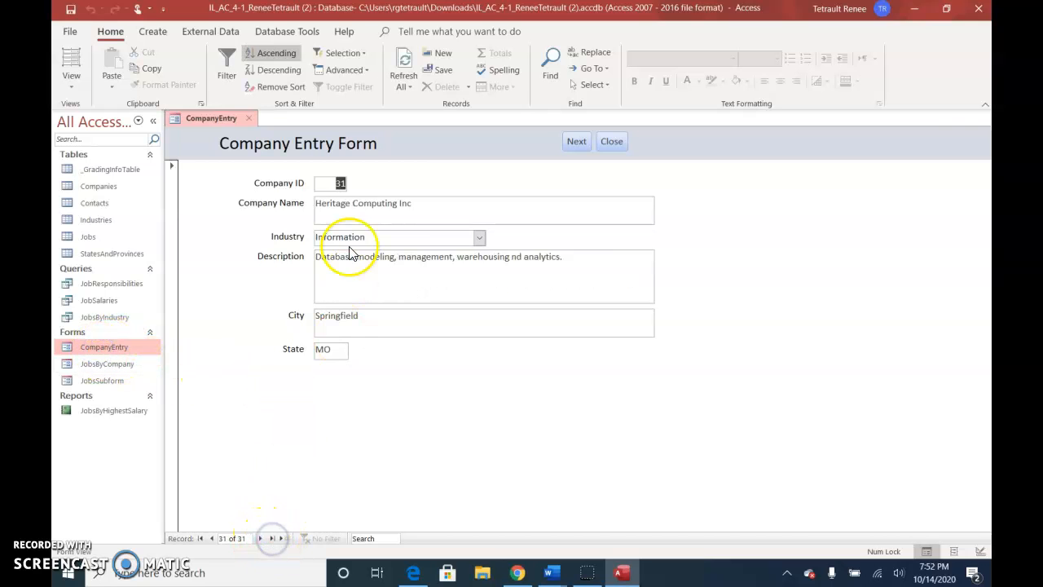
right_click(217, 119)
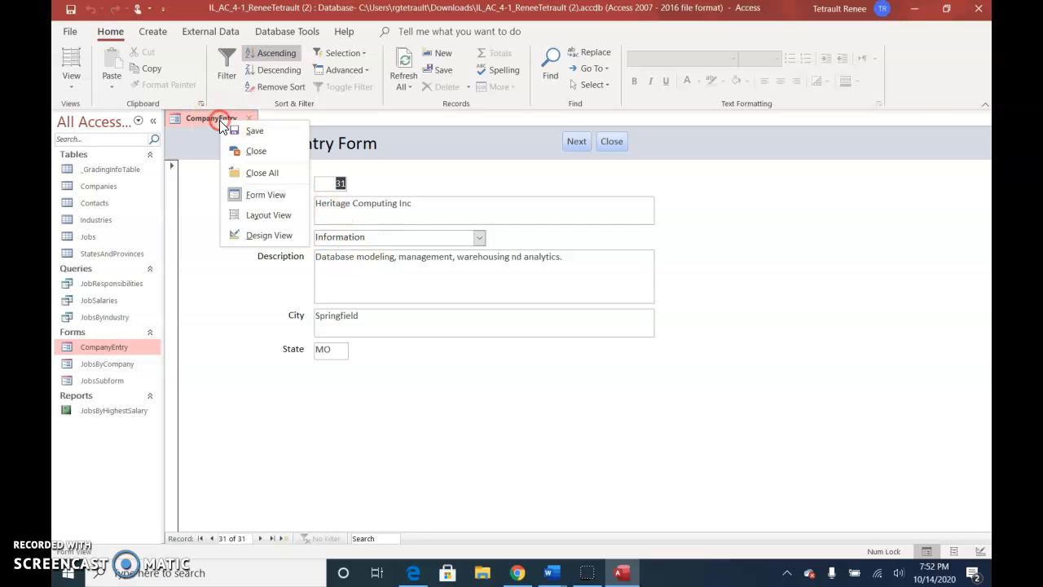
click(256, 155)
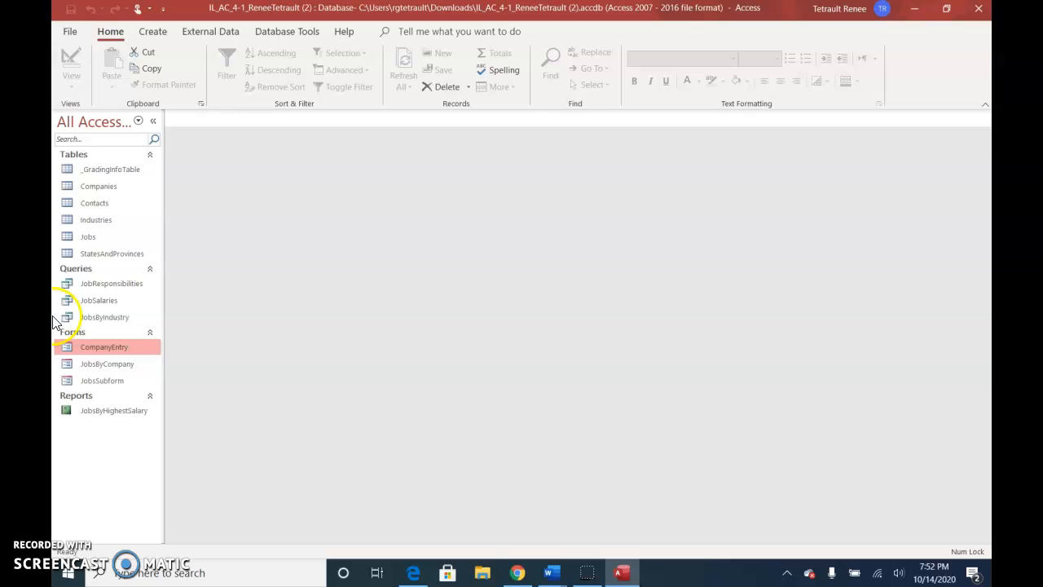
In Layout View of the CompanyEntry form, format the "Company Entry Form" title as bold, dark blue, size 24.
right_click(114, 351)
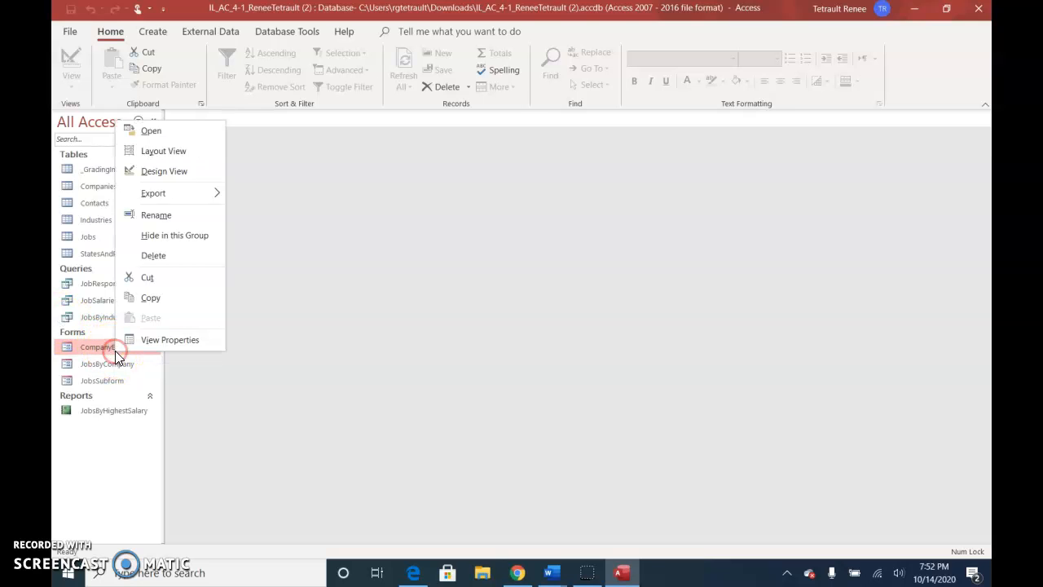
click(167, 154)
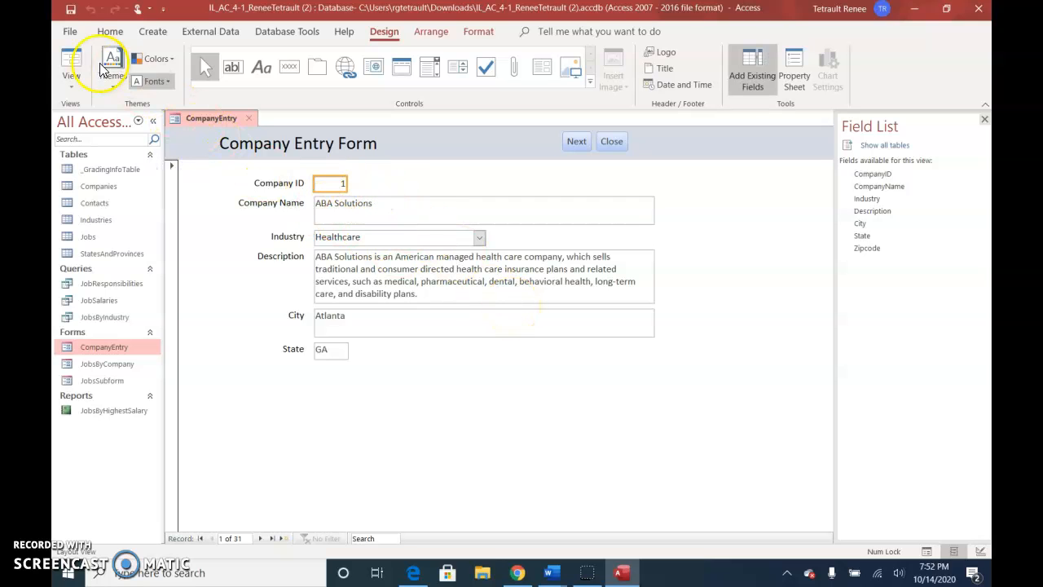
click(285, 145)
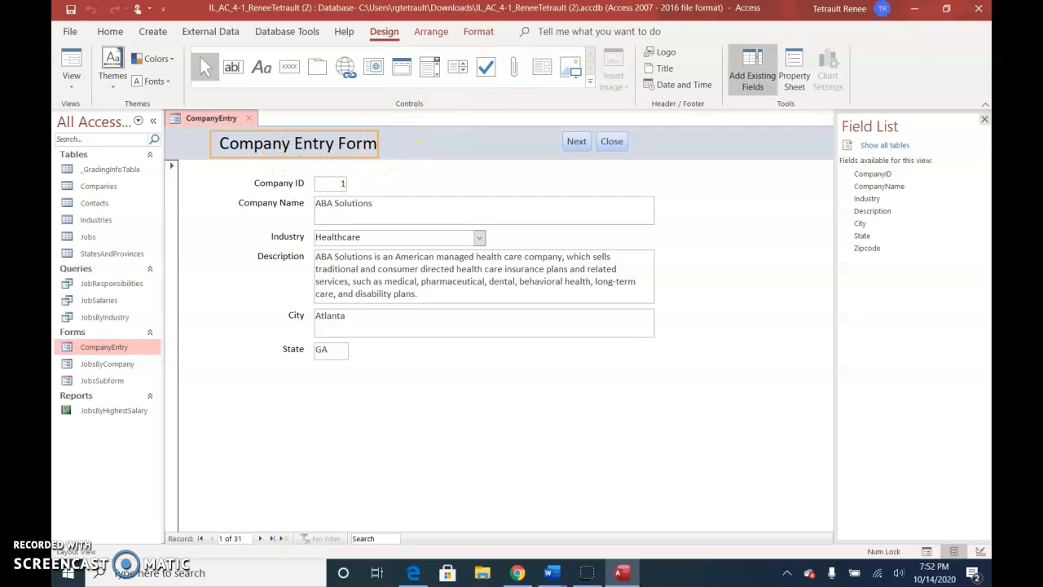
click(477, 35)
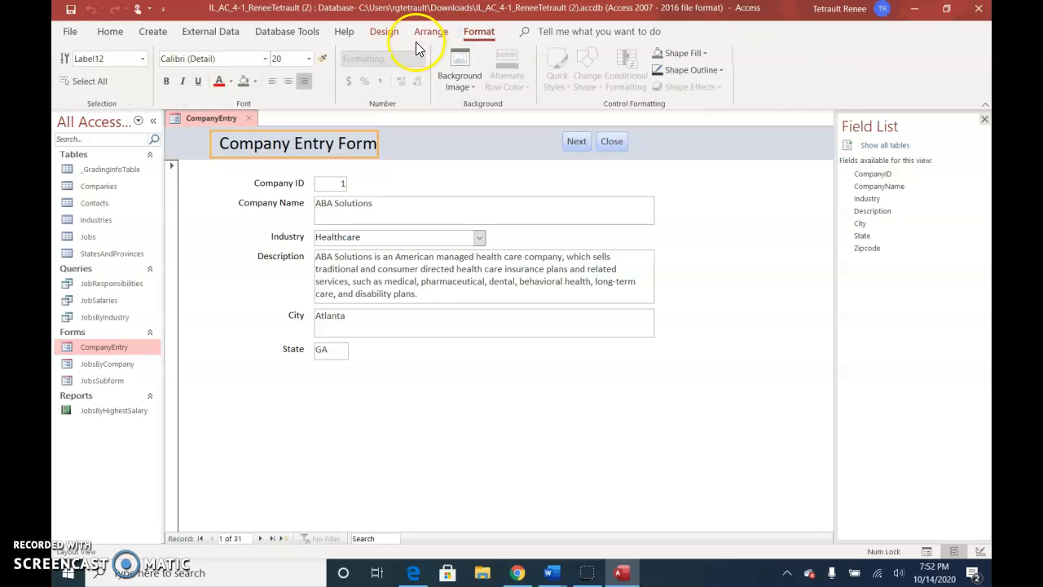
click(165, 82)
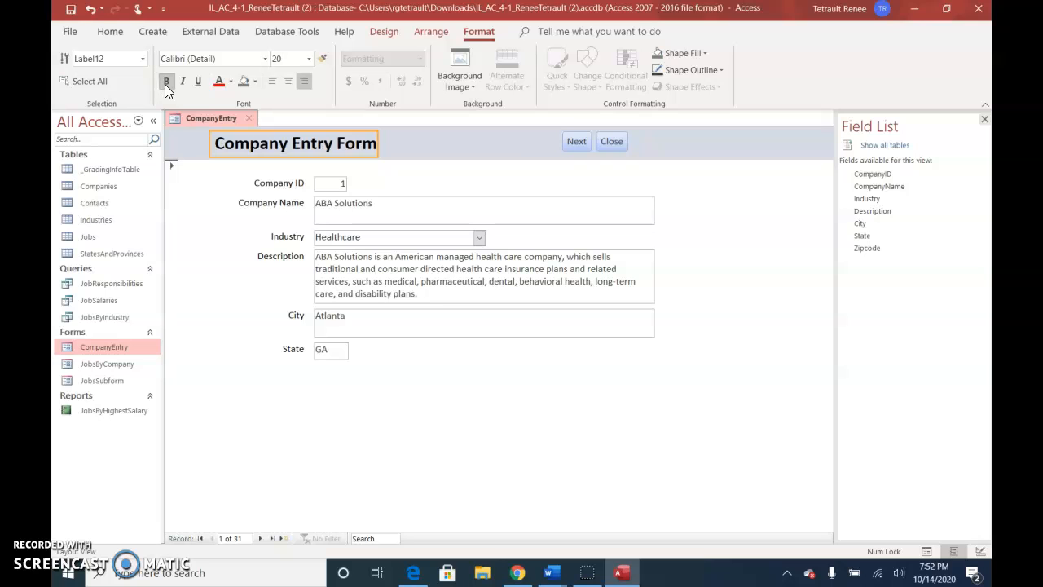
click(231, 82)
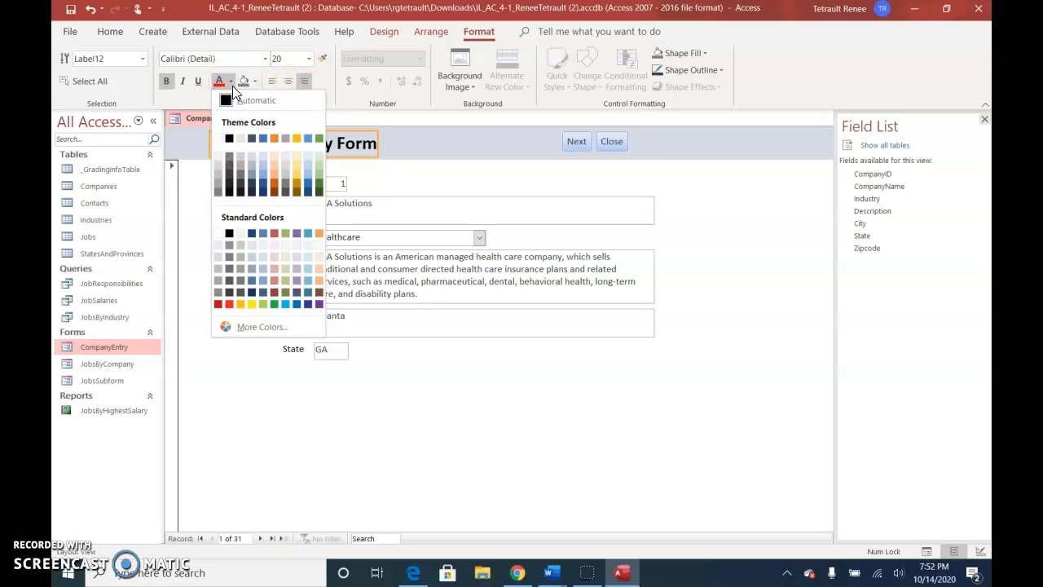
click(308, 305)
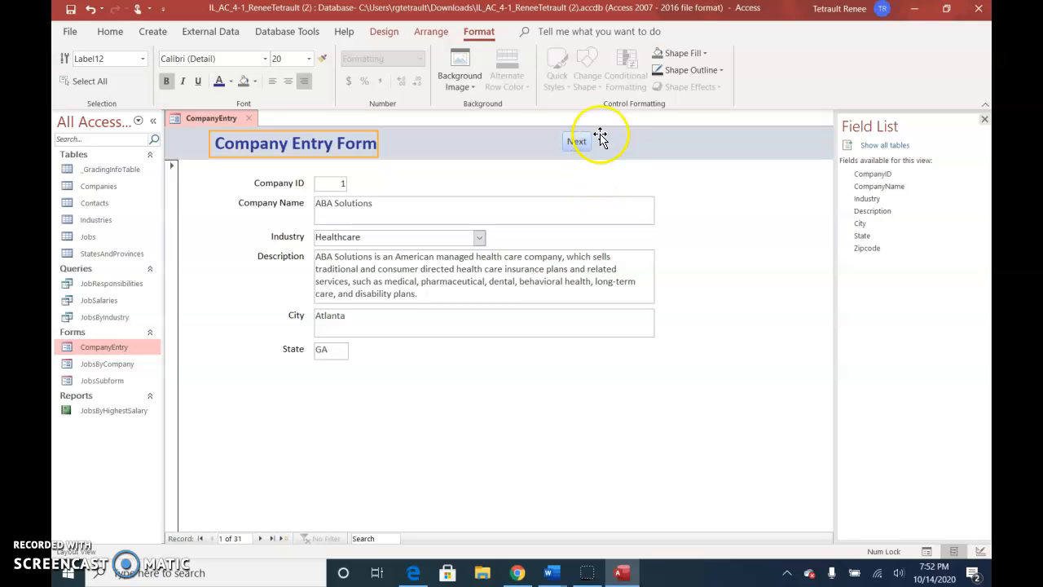
click(308, 59)
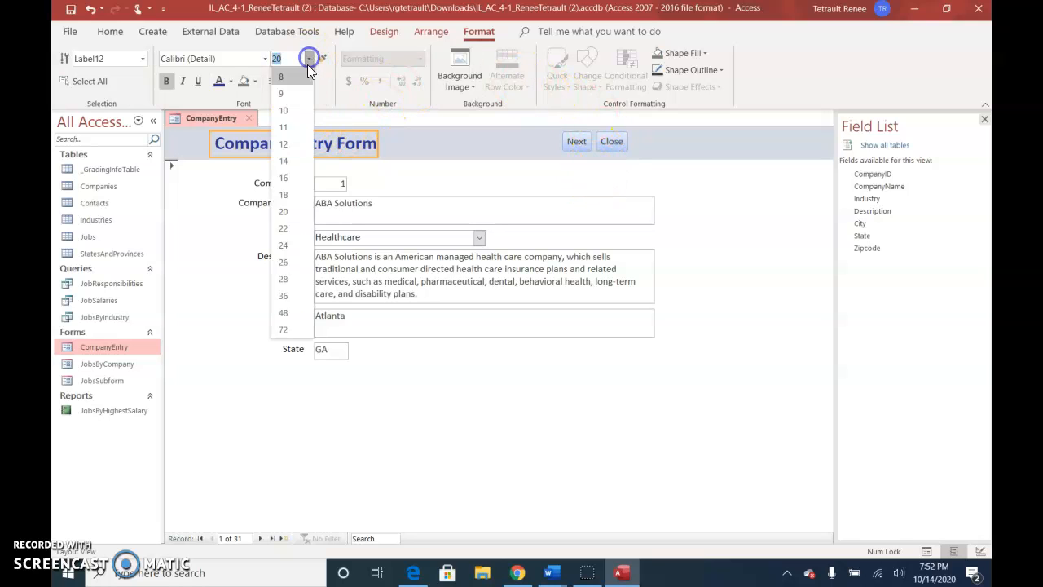
click(284, 244)
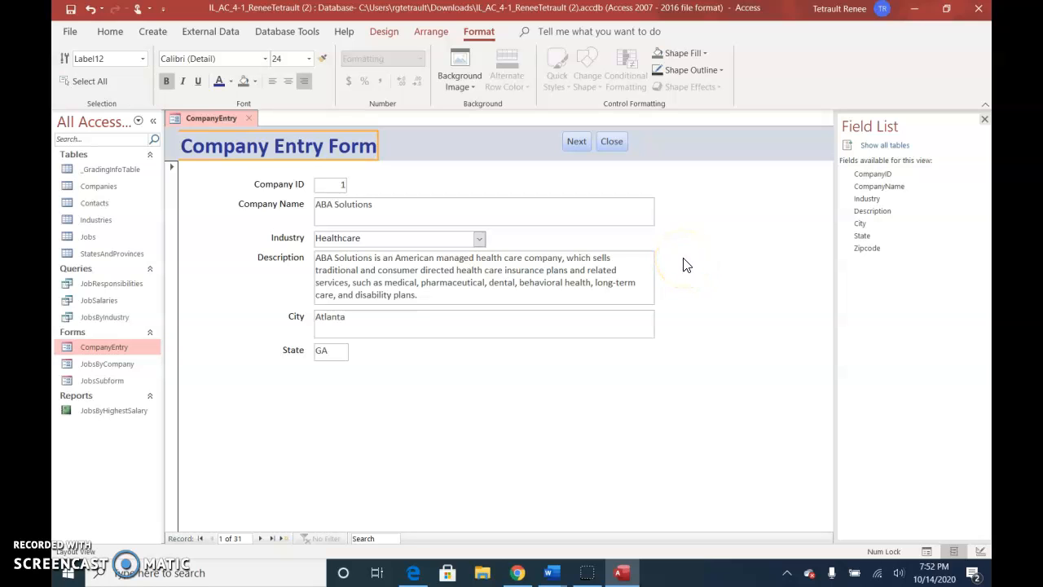
Change the Industry label's text to "Primary Industry".
click(284, 238)
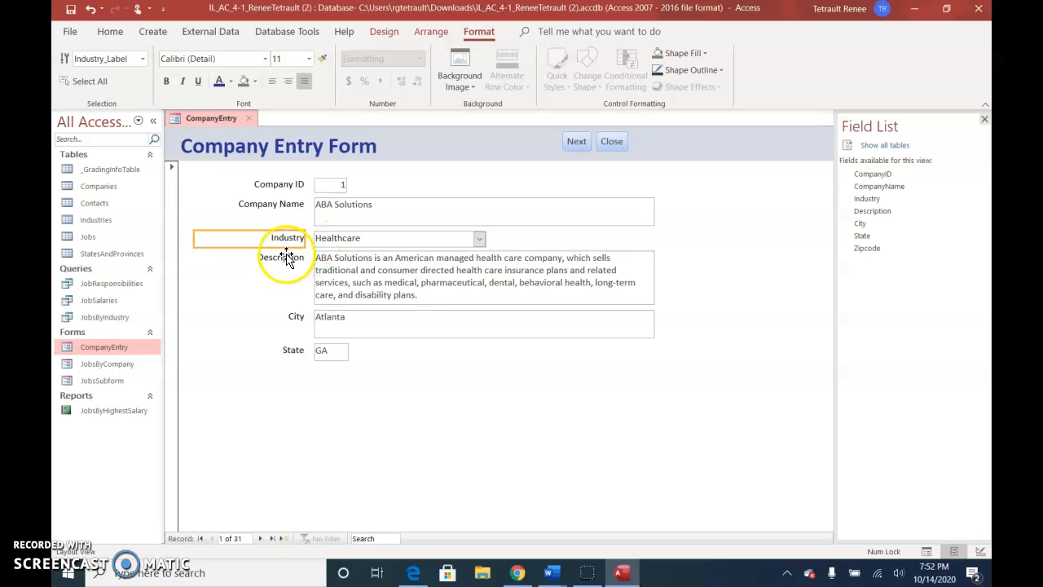
click(283, 239)
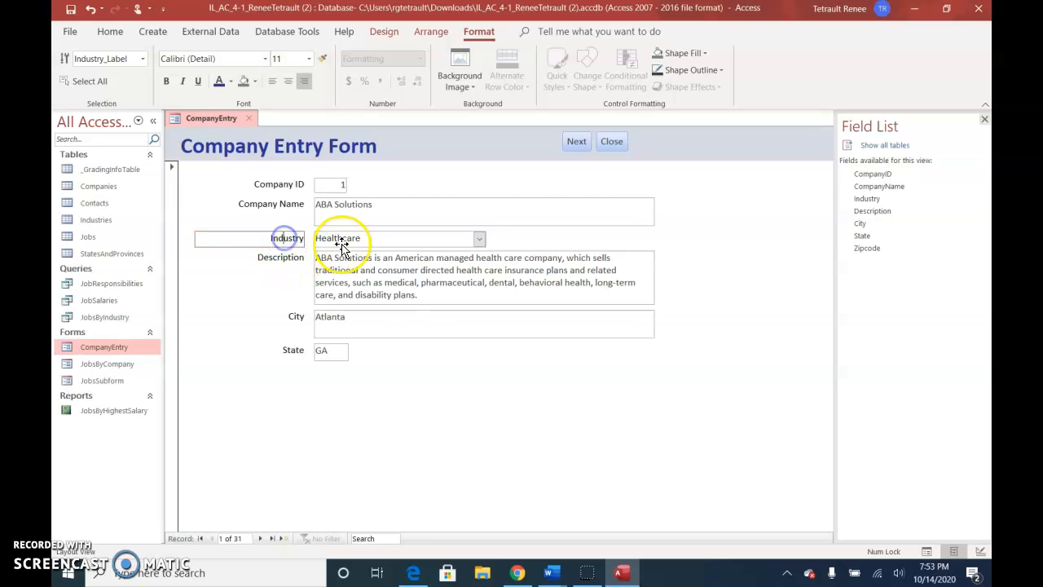
key(Home)
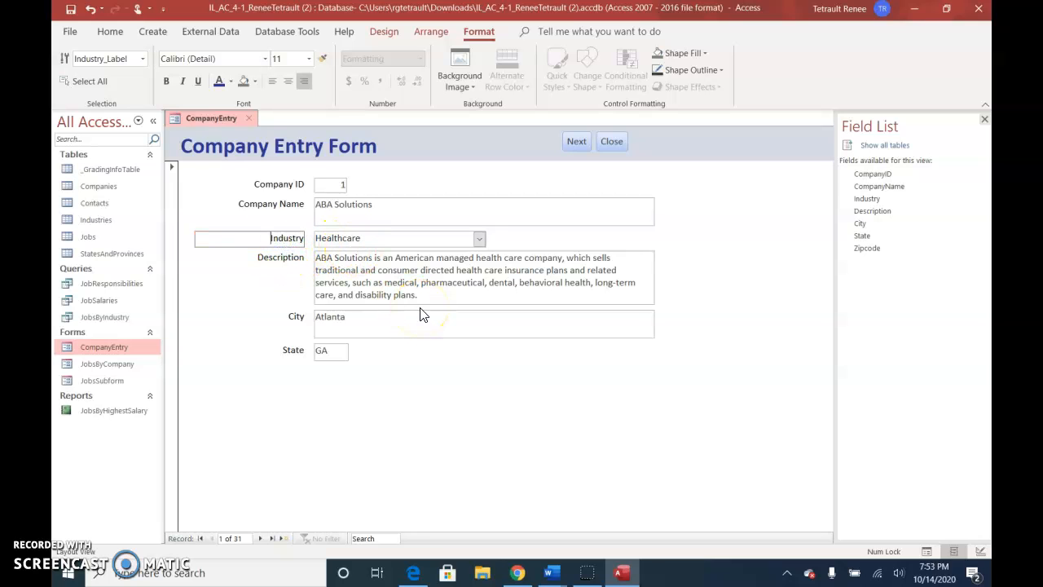
text(Primary)
key(Return)
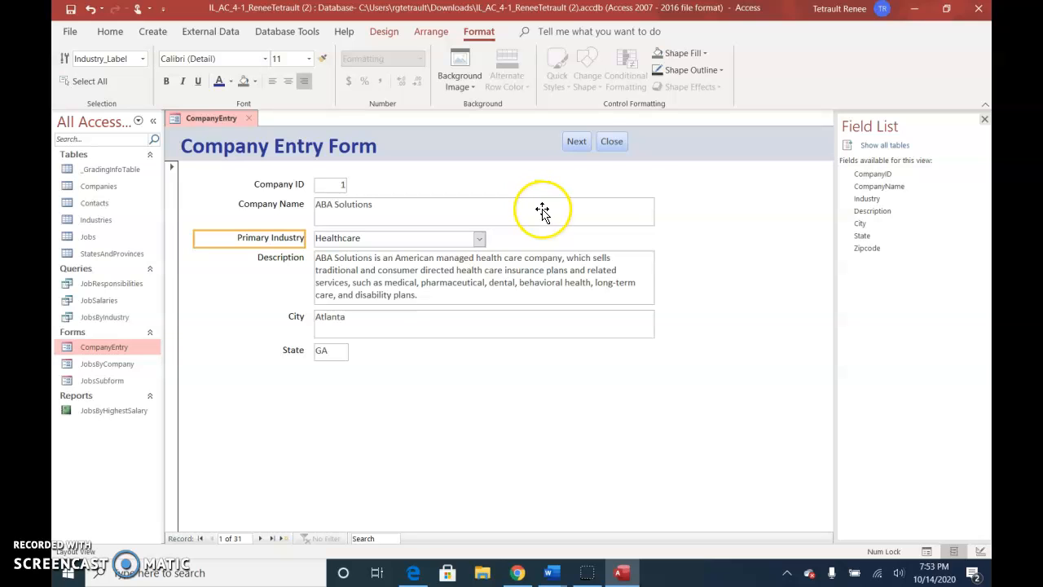
Delete the Next button from the CompanyEntry form's header.
click(574, 143)
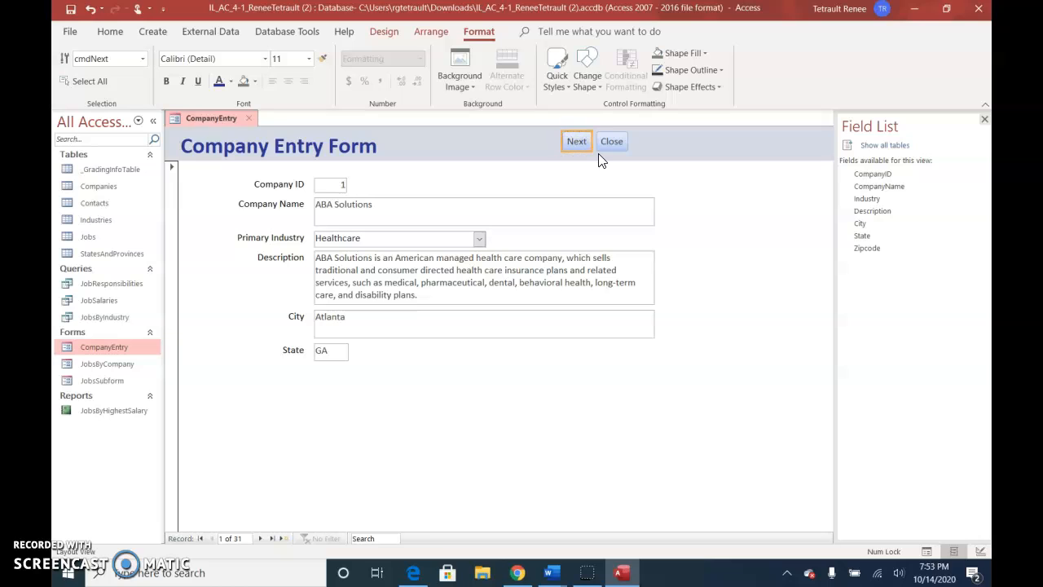
key(Delete)
Format the header's Close button with the second-row solid blue theme style, an oval shape and a transparent outline.
click(612, 143)
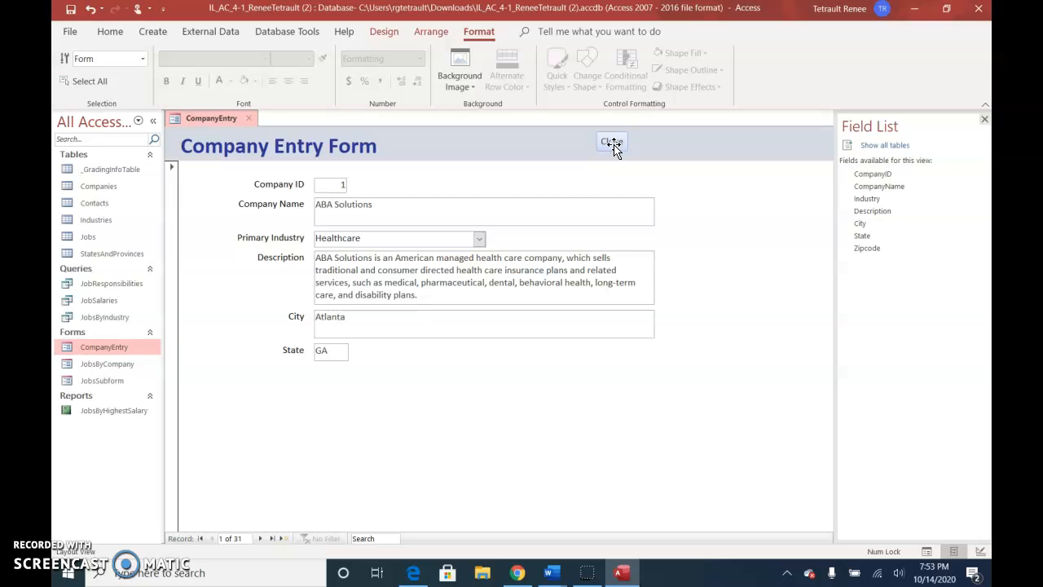
click(612, 144)
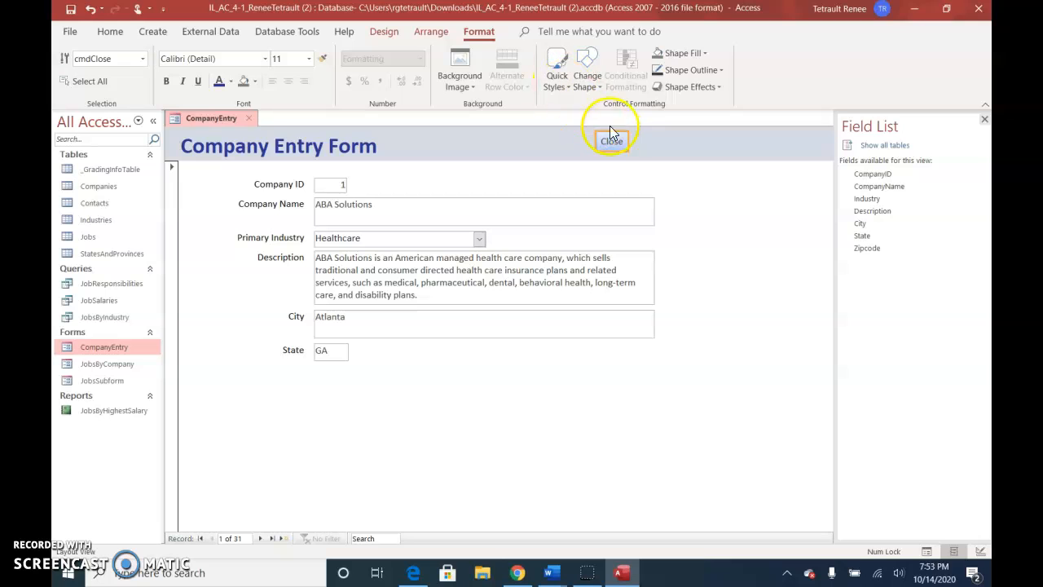
click(556, 82)
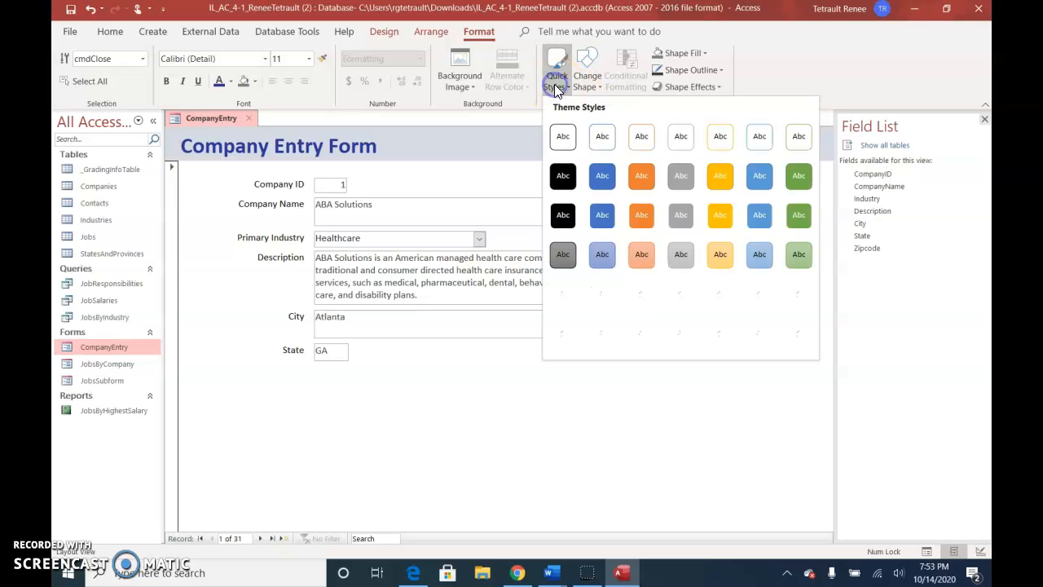
click(602, 179)
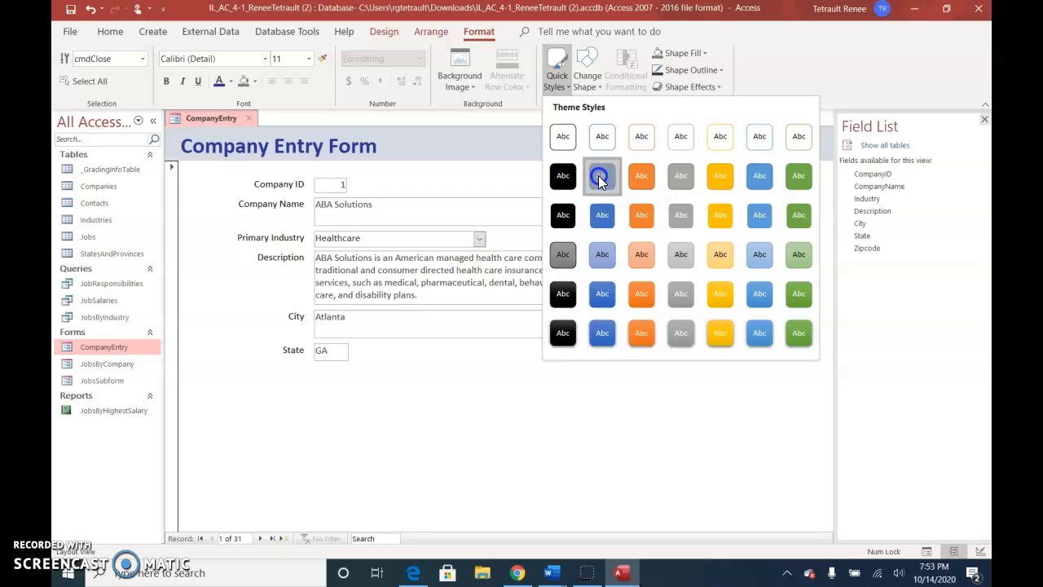
click(586, 86)
click(616, 167)
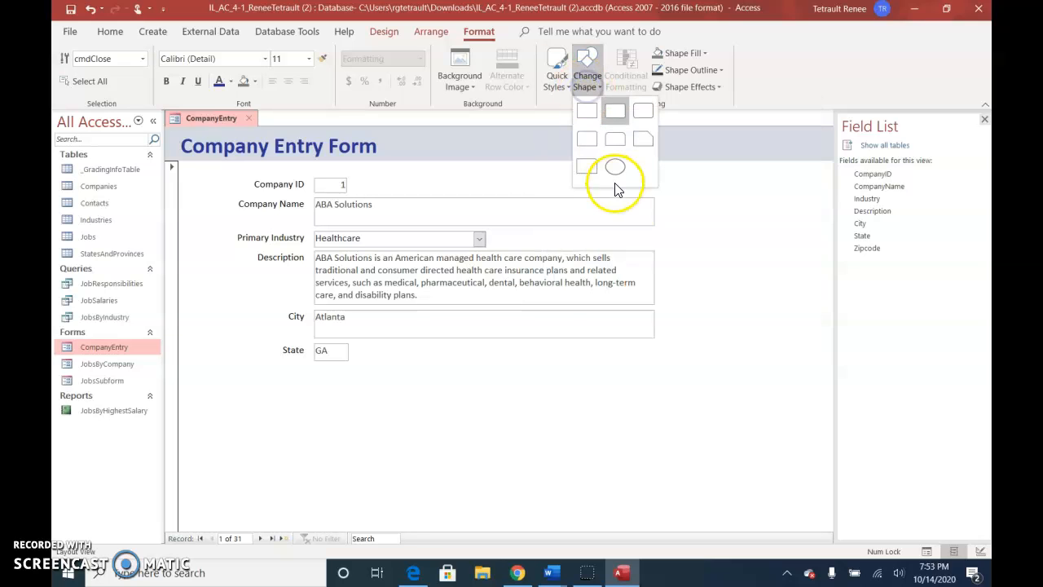
click(672, 71)
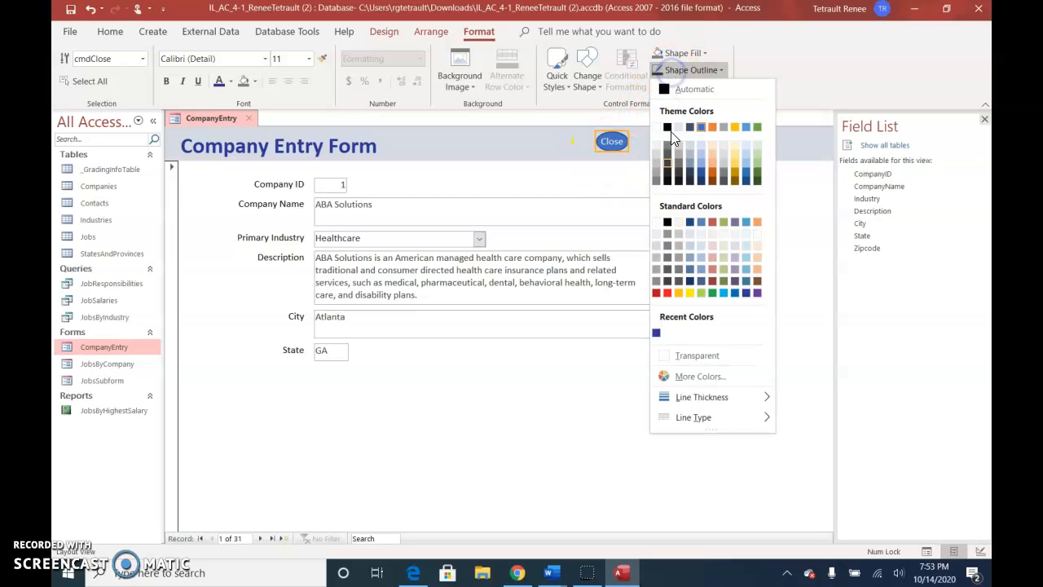
click(682, 356)
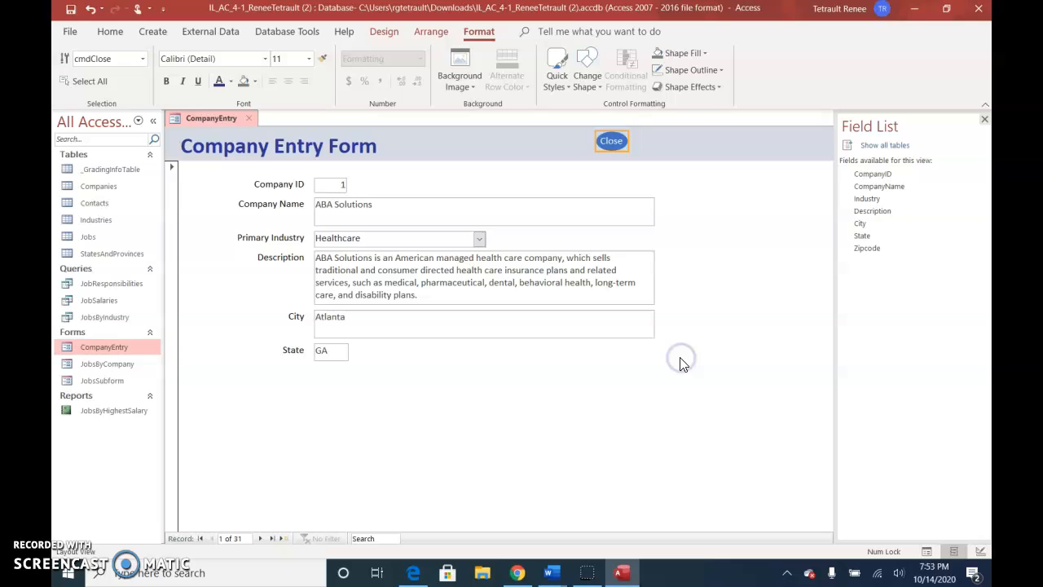
Center the value in the Company ID text box.
click(531, 135)
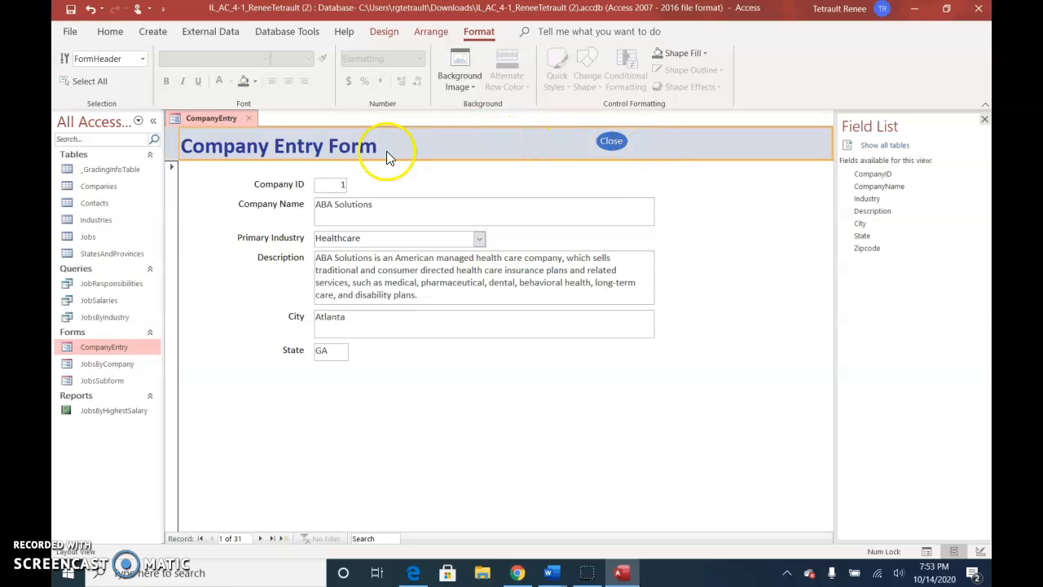
click(329, 184)
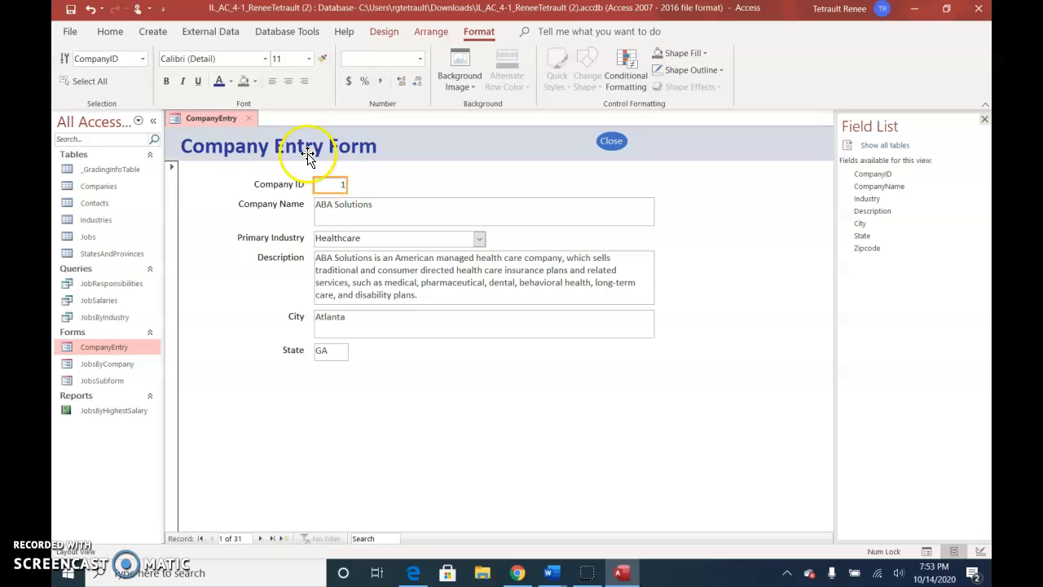
click(288, 82)
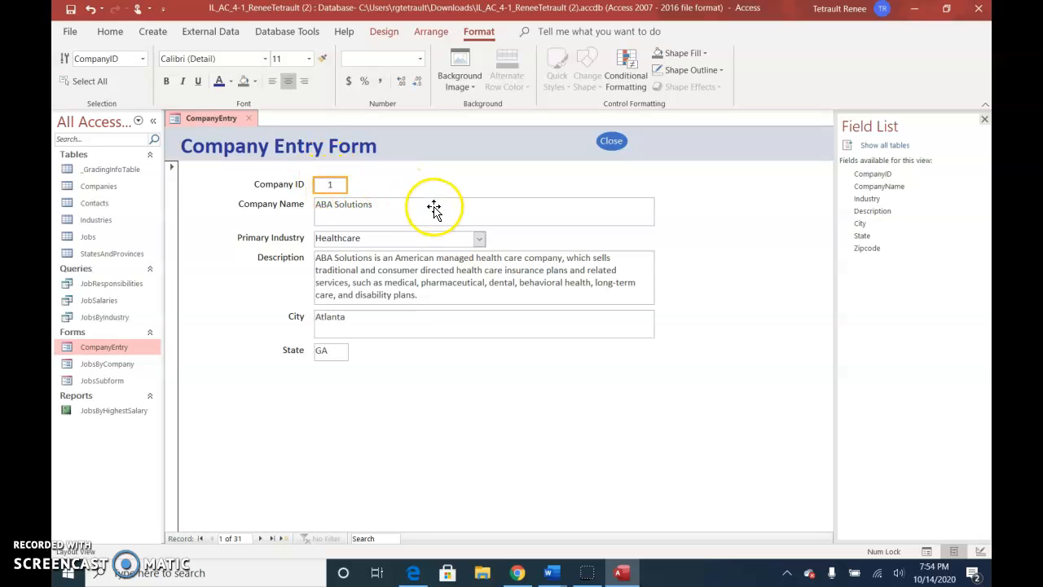
In Design View, add the Zipcode field to the Detail section directly below State, roughly aligned with the other fields.
right_click(194, 116)
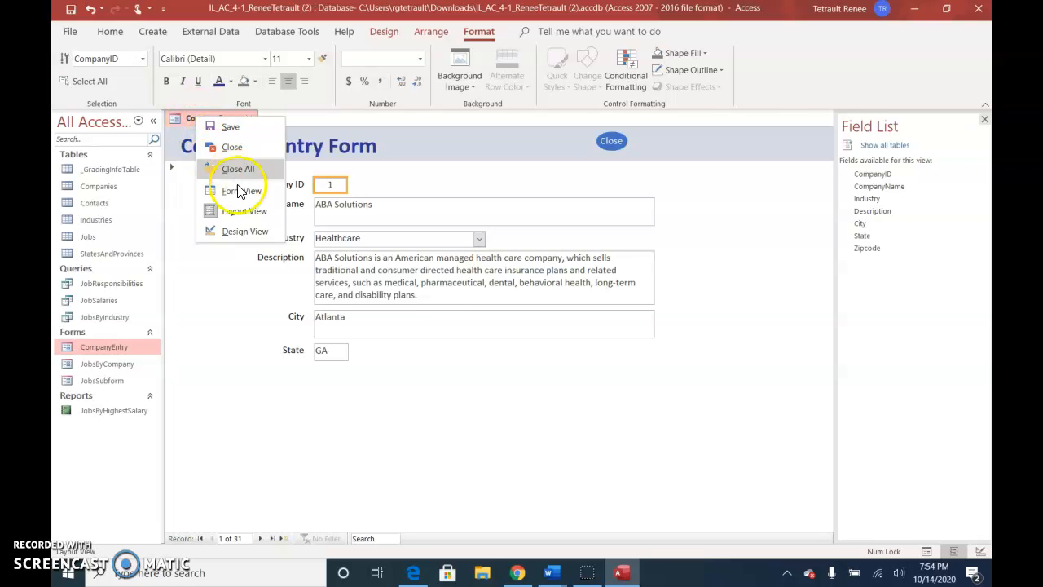
click(246, 232)
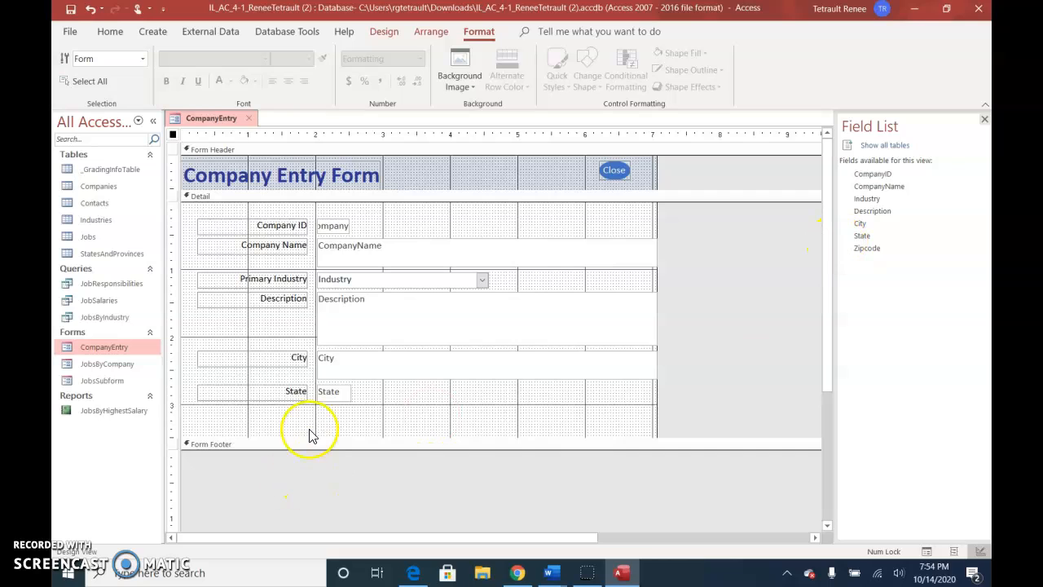
click(867, 251)
drag(870, 252, 317, 425)
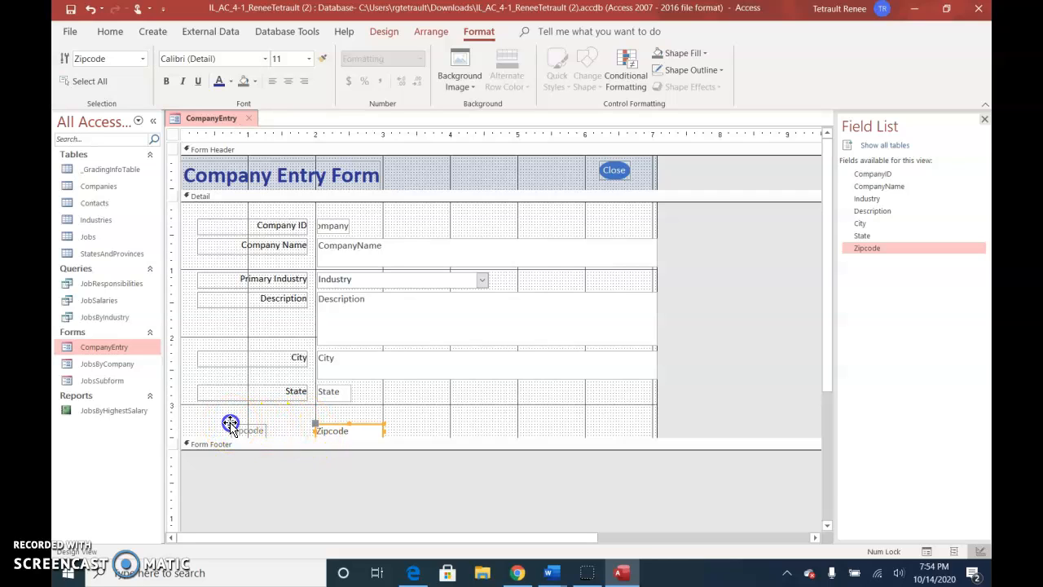
mouse_move(231, 424)
mouse_down()
mouse_move(275, 413)
mouse_move(331, 421)
mouse_move(310, 410)
mouse_move(321, 417)
mouse_up()
click(334, 432)
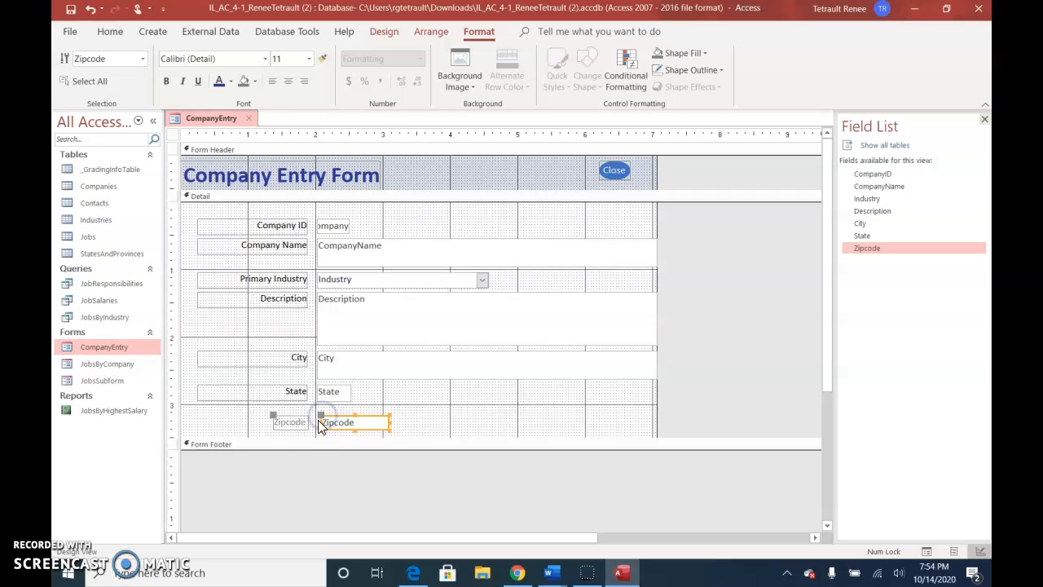
Change the Zipcode field's label text to "ZIP" and format it with the Automatic font color and right alignment.
click(299, 423)
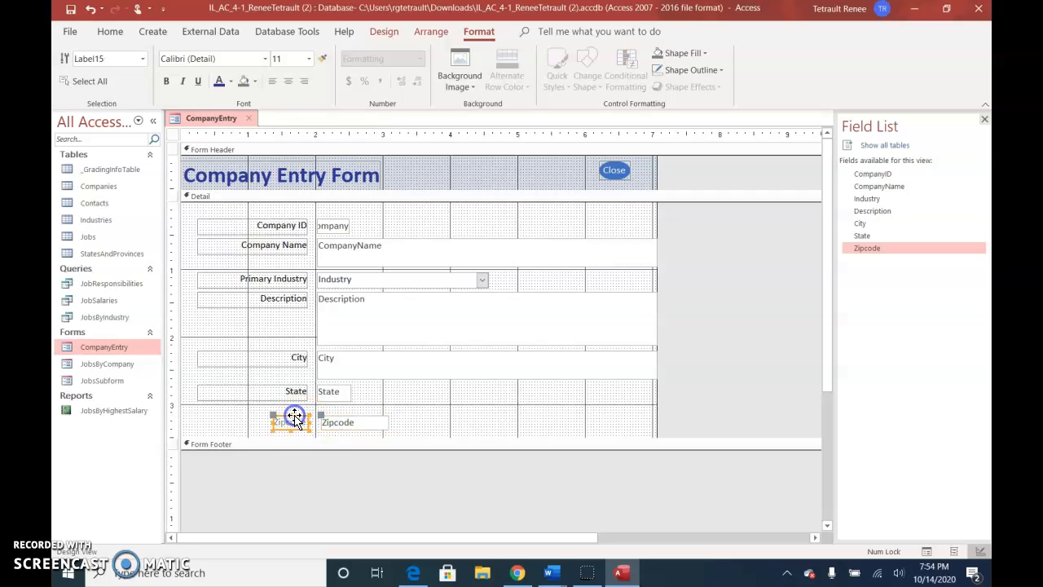
double_click(299, 421)
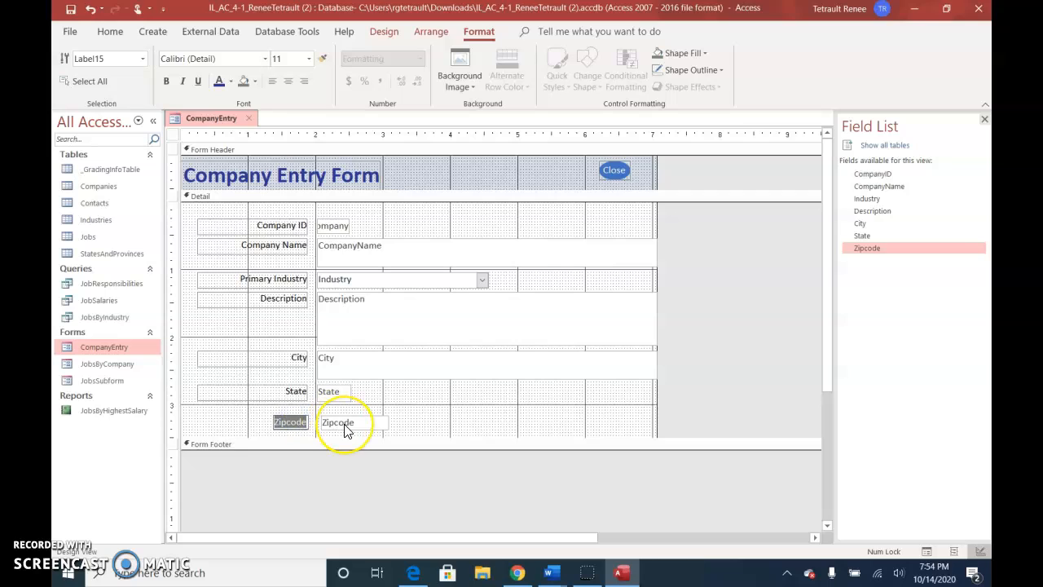
text(ZIP)
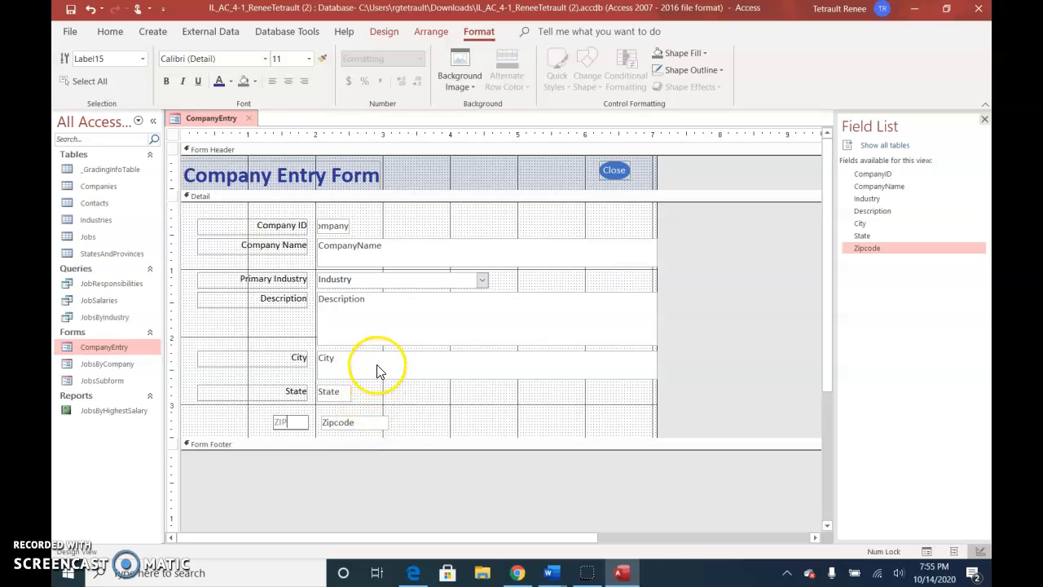
click(488, 38)
click(231, 82)
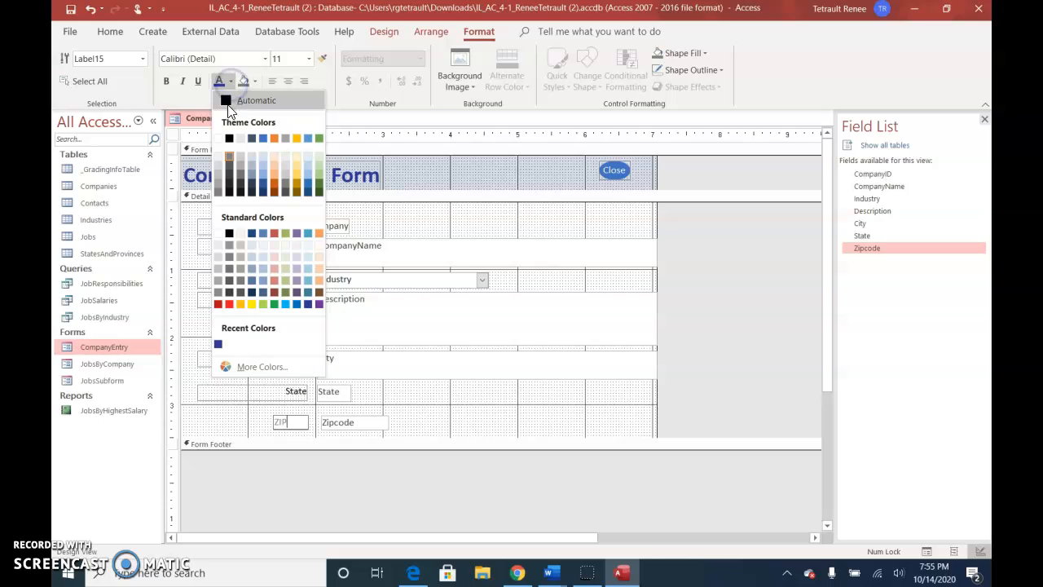
click(227, 102)
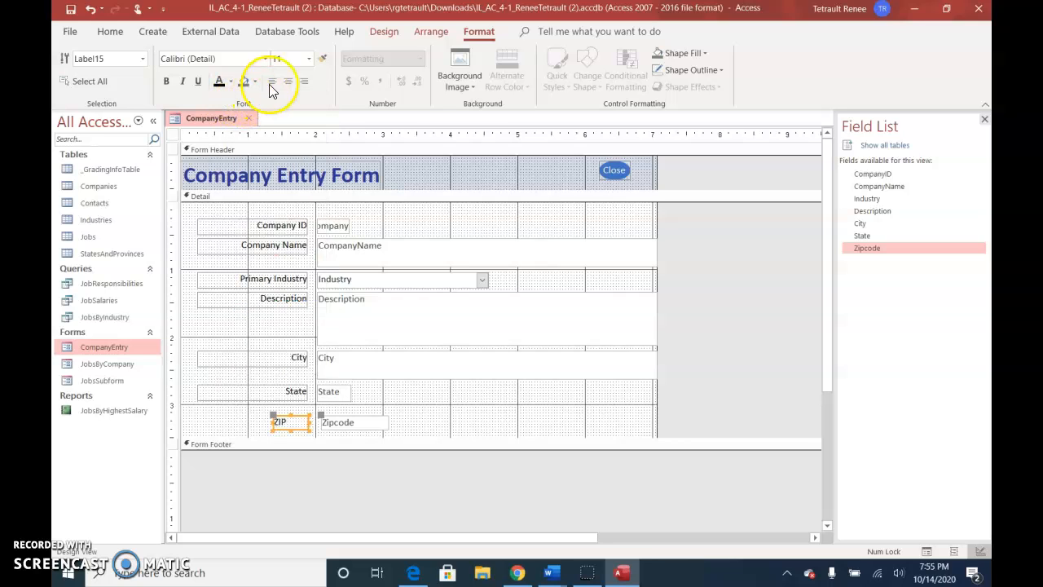
click(303, 82)
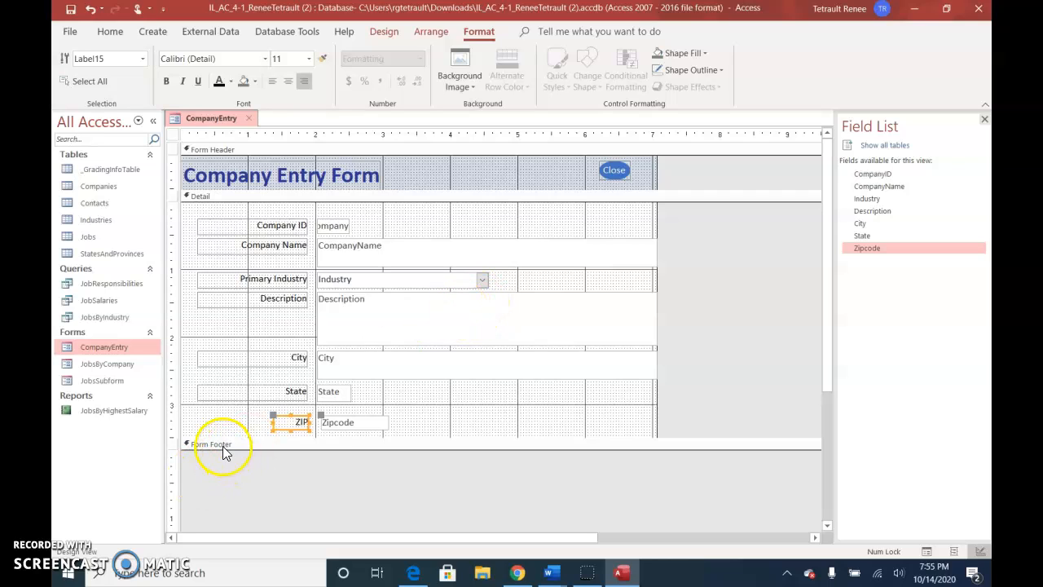
Open the Form Footer section to about 0.3 inch high and add a label reading "JCL Talent" at its left edge.
drag(219, 450, 226, 469)
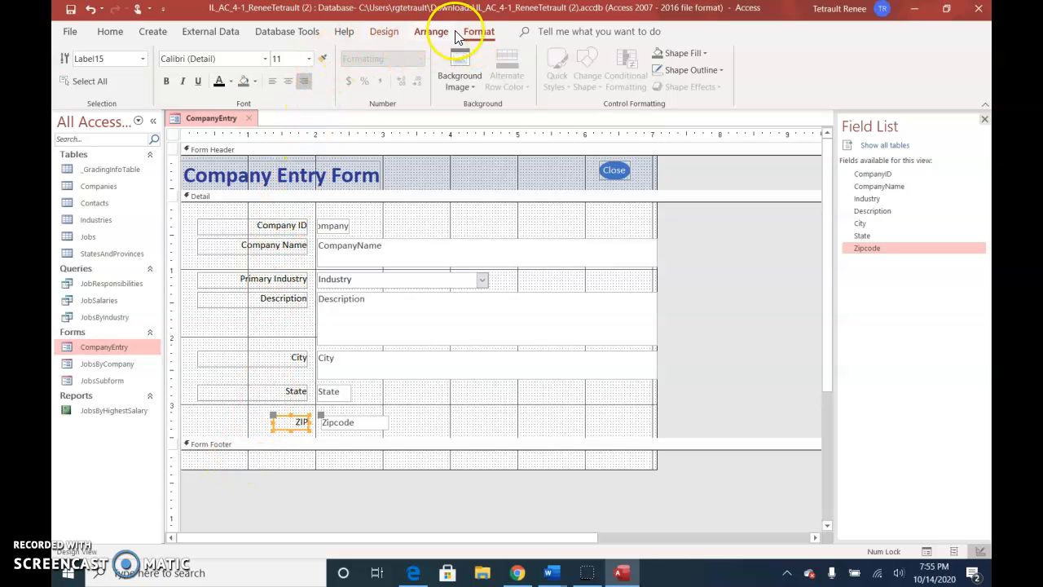
click(384, 31)
click(269, 72)
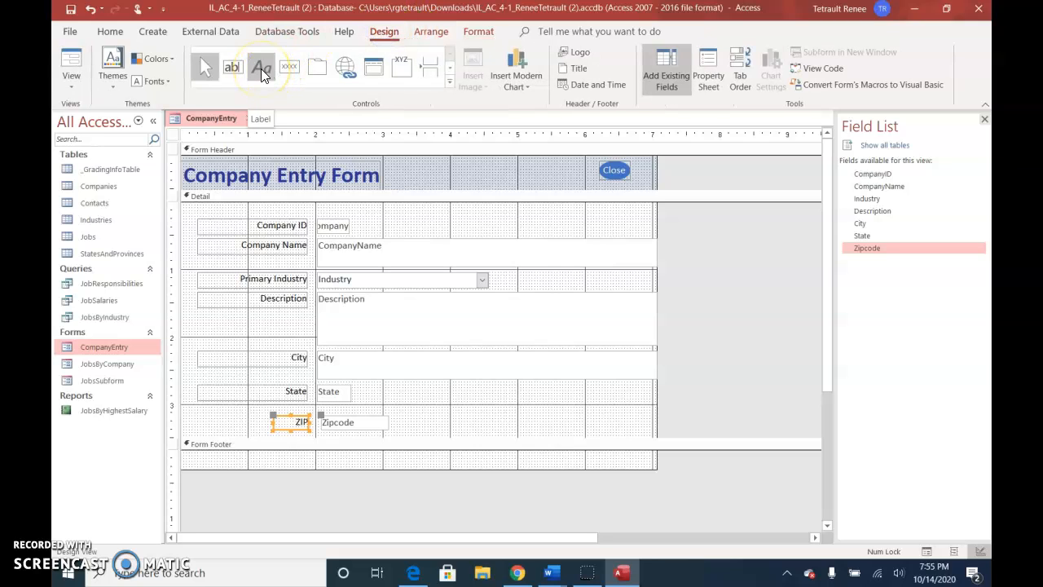
click(184, 455)
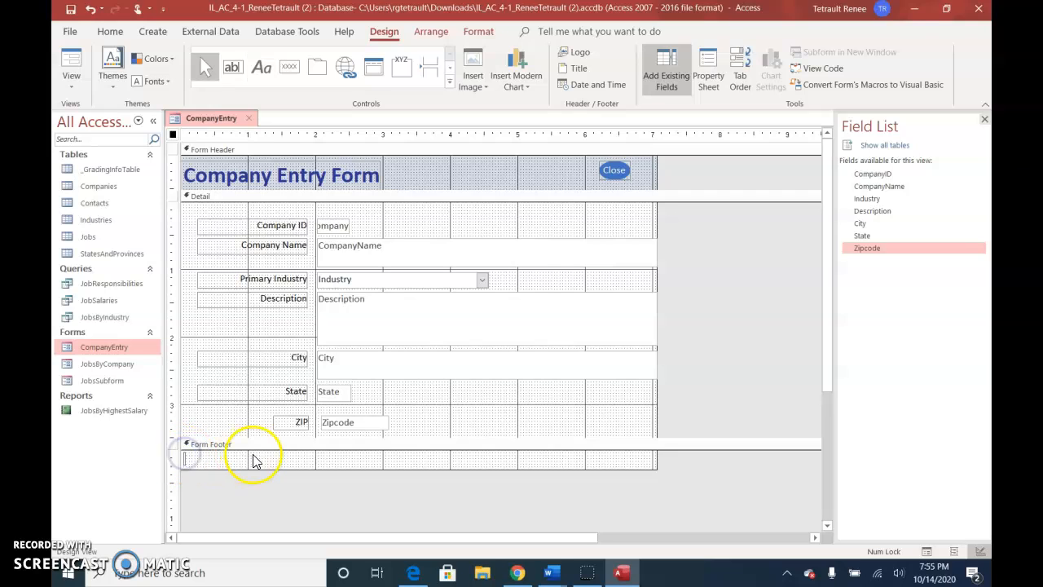
text(JCL)
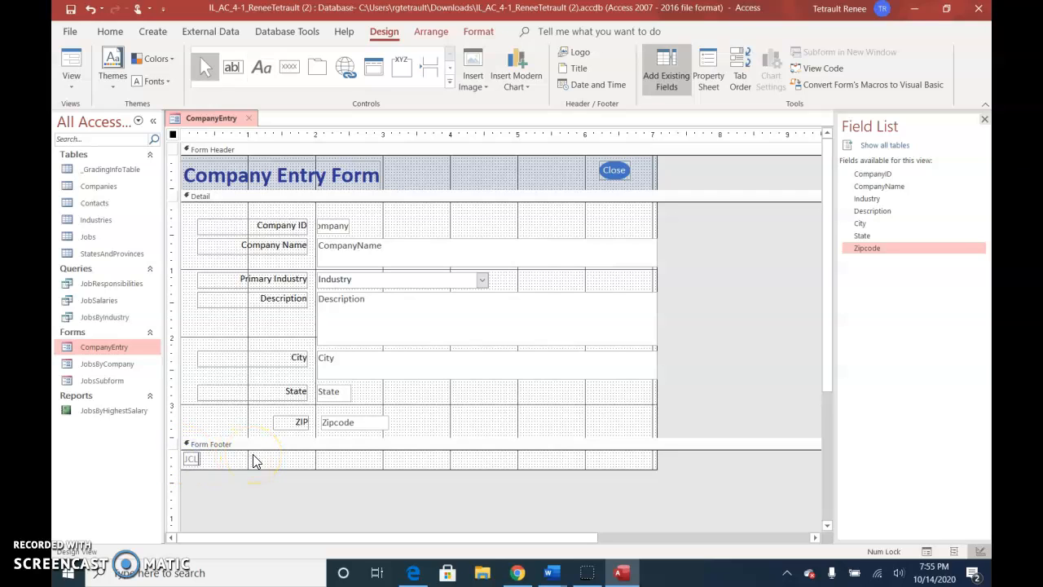
text( Talent)
Switch the CompanyEntry form to Form View, save it and close it.
click(210, 119)
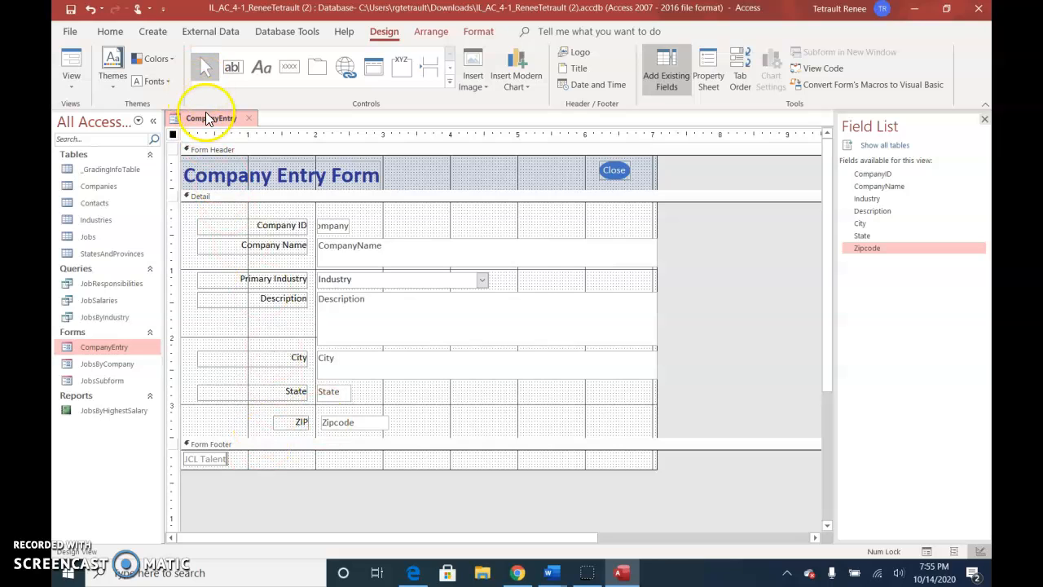
right_click(210, 120)
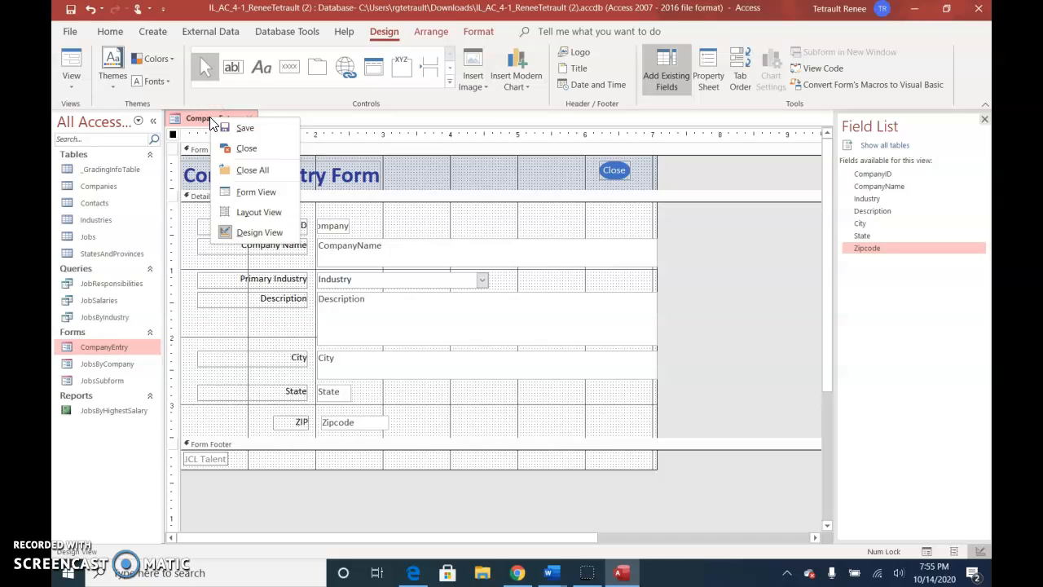
click(250, 193)
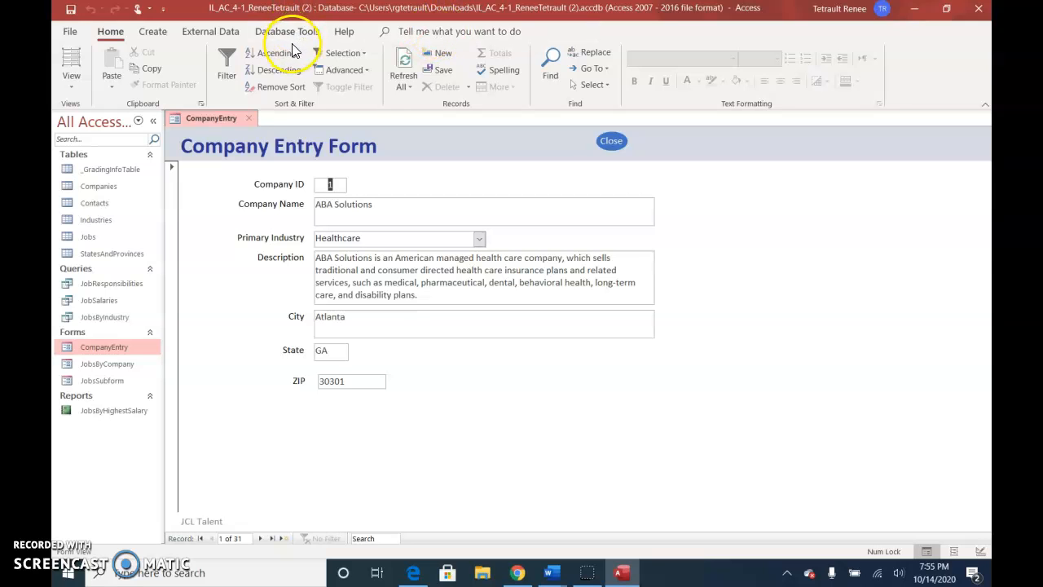
right_click(227, 123)
click(246, 126)
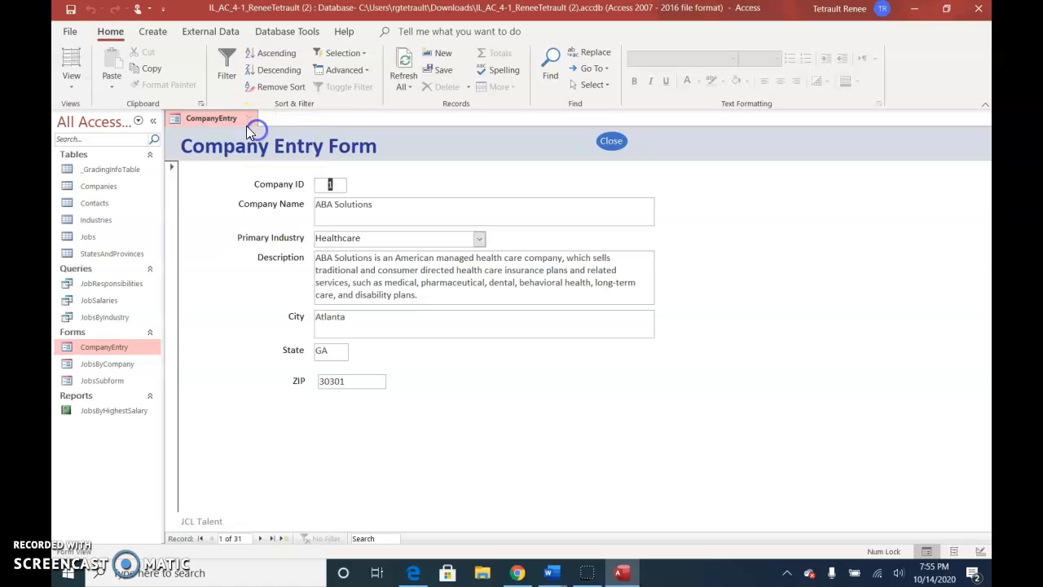
right_click(248, 127)
click(257, 150)
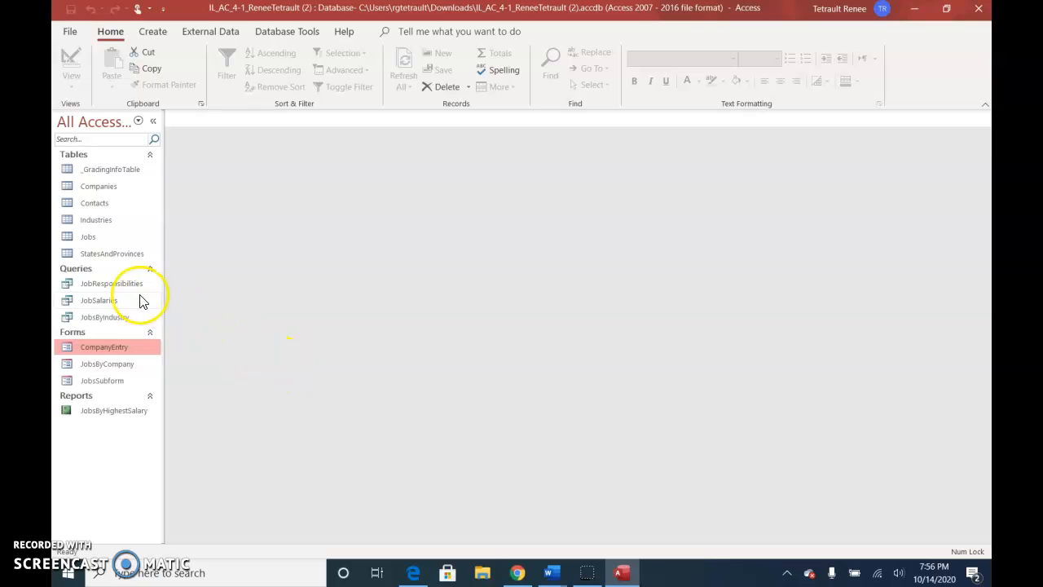
Create a basic report from the JobSalaries query.
click(97, 300)
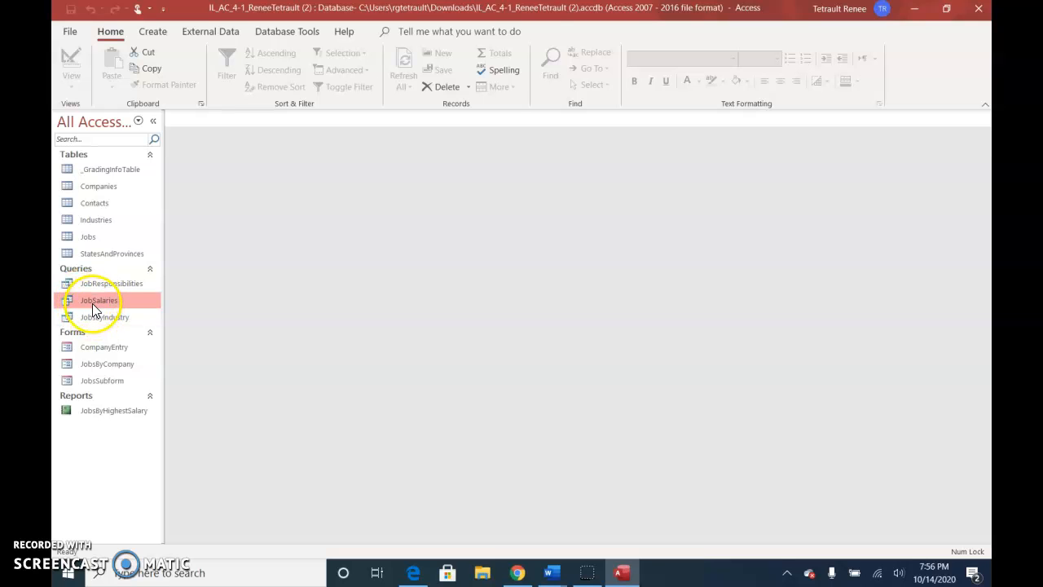
click(157, 33)
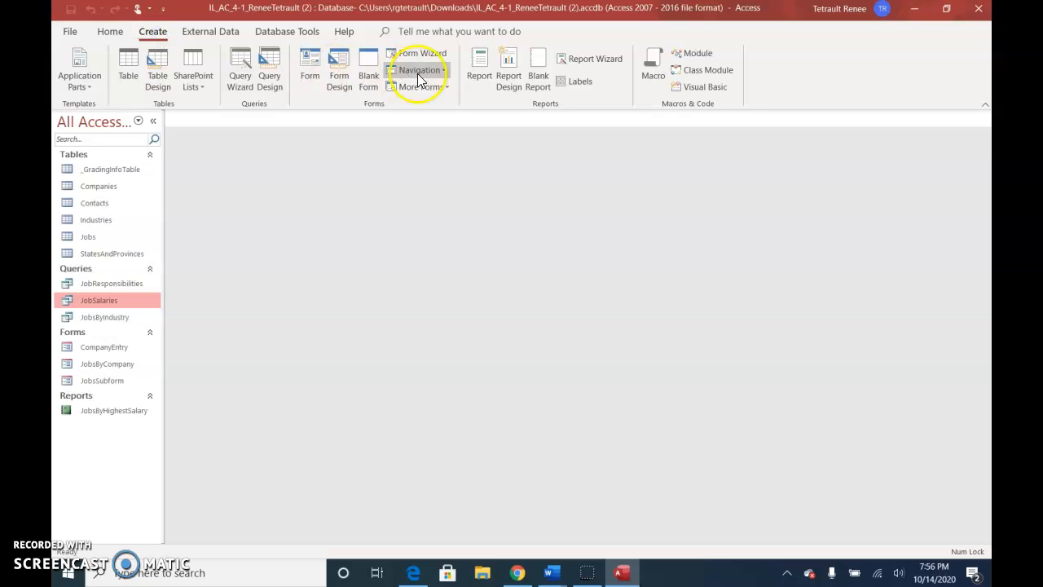
click(475, 72)
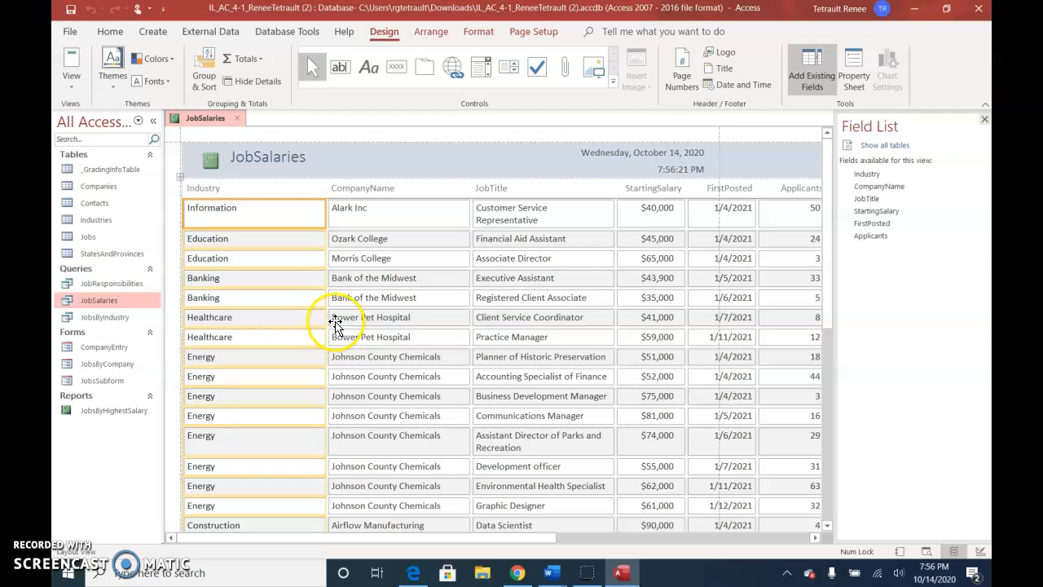
Narrow the report's Industry column to about 1 inch and set the page orientation to Landscape.
click(252, 241)
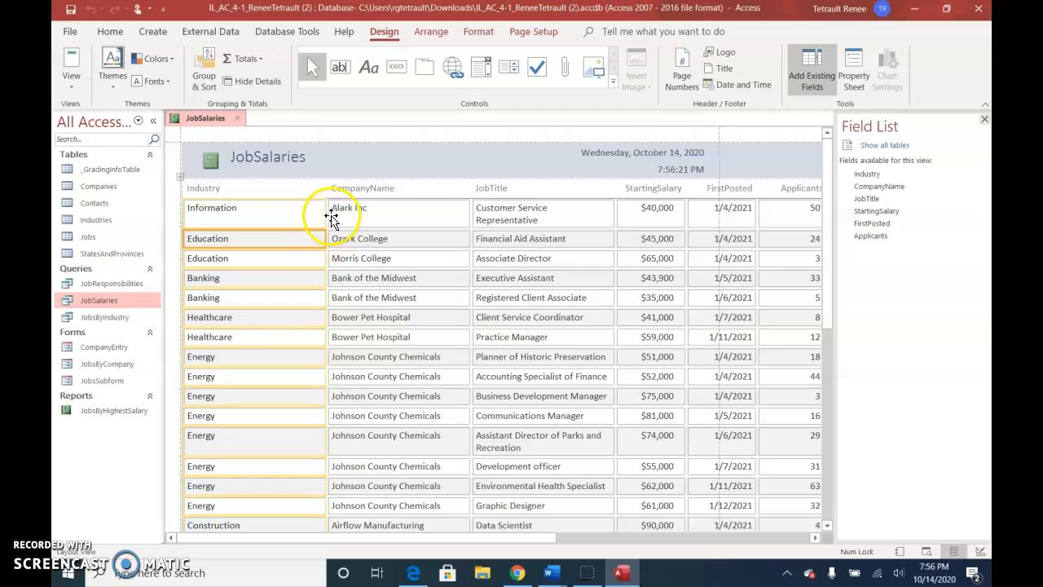
click(328, 279)
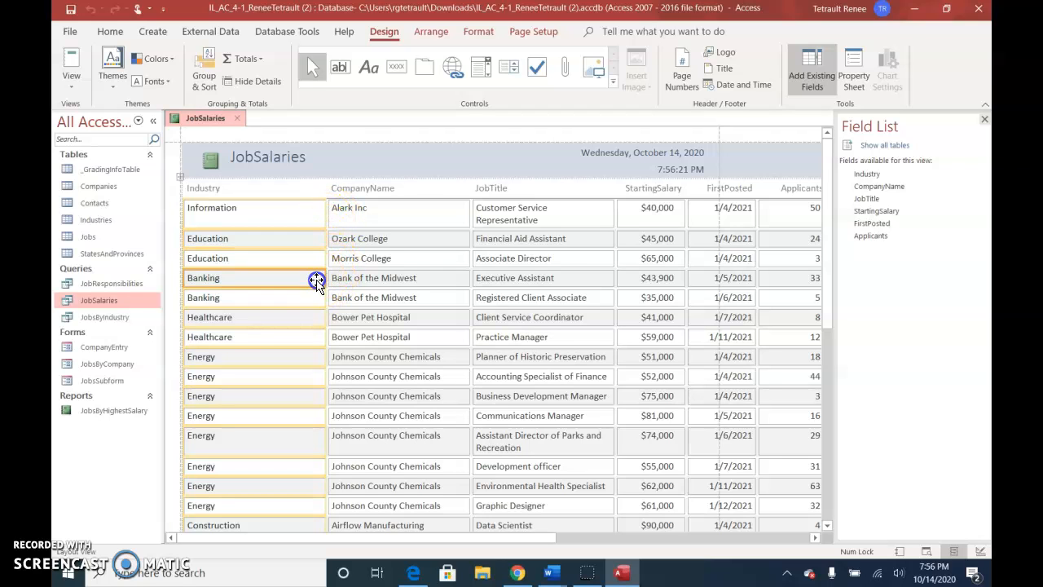
drag(326, 279, 257, 280)
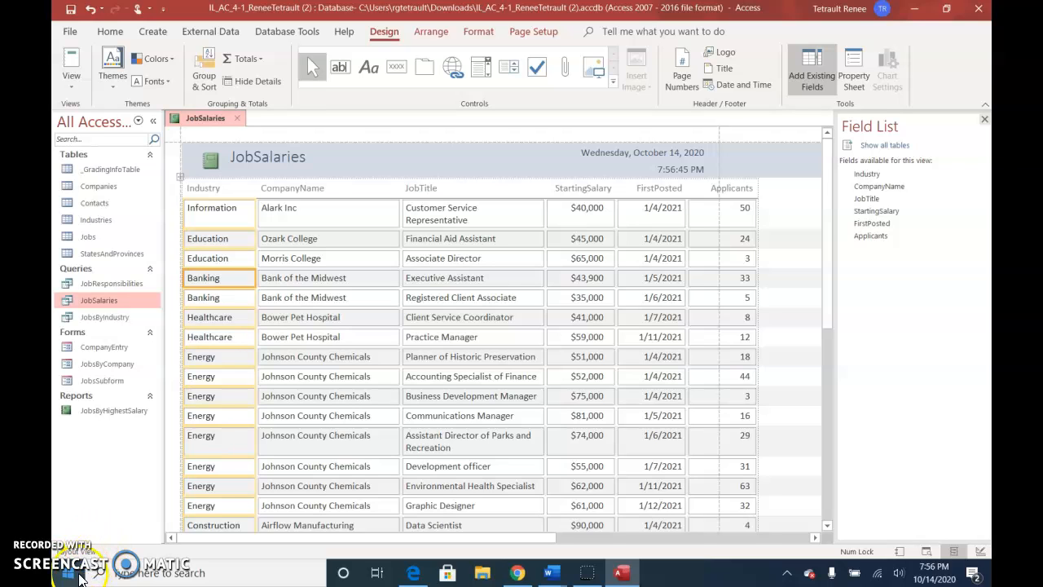
click(537, 34)
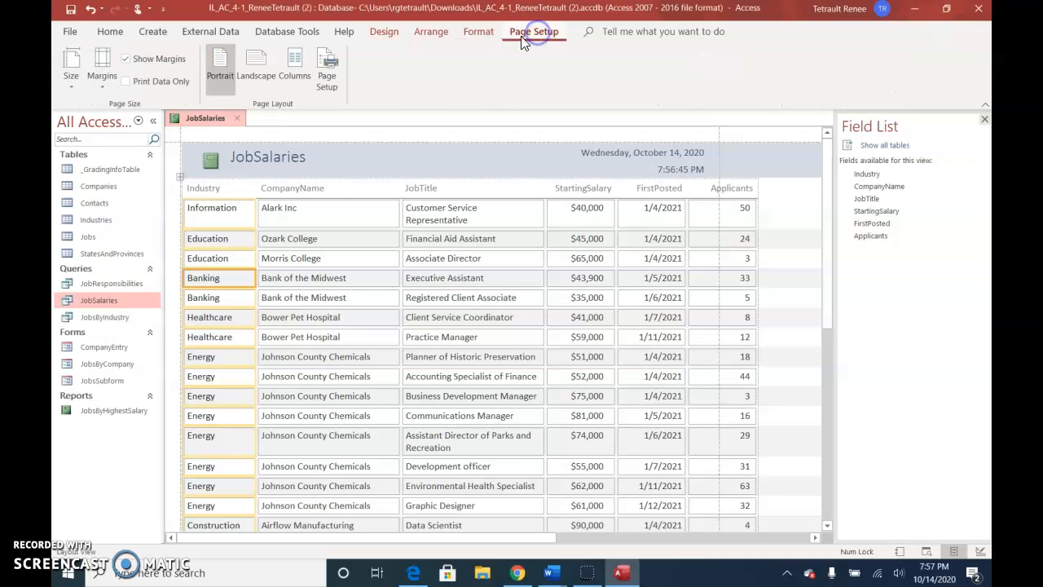
click(257, 72)
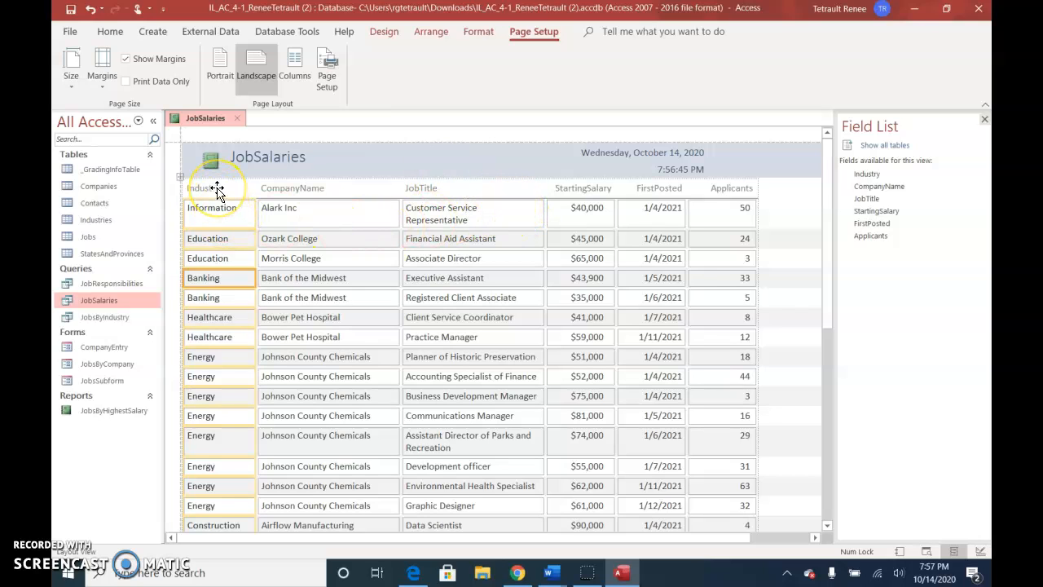
Set the font color of all six column heading labels, from Industry through Applicants, to Automatic.
click(217, 189)
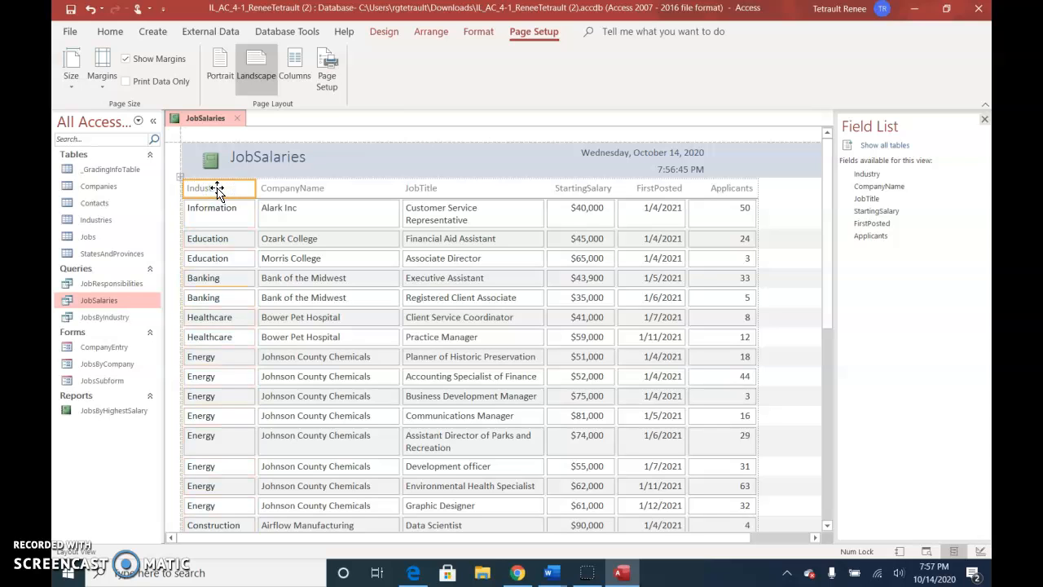
shift+click(729, 189)
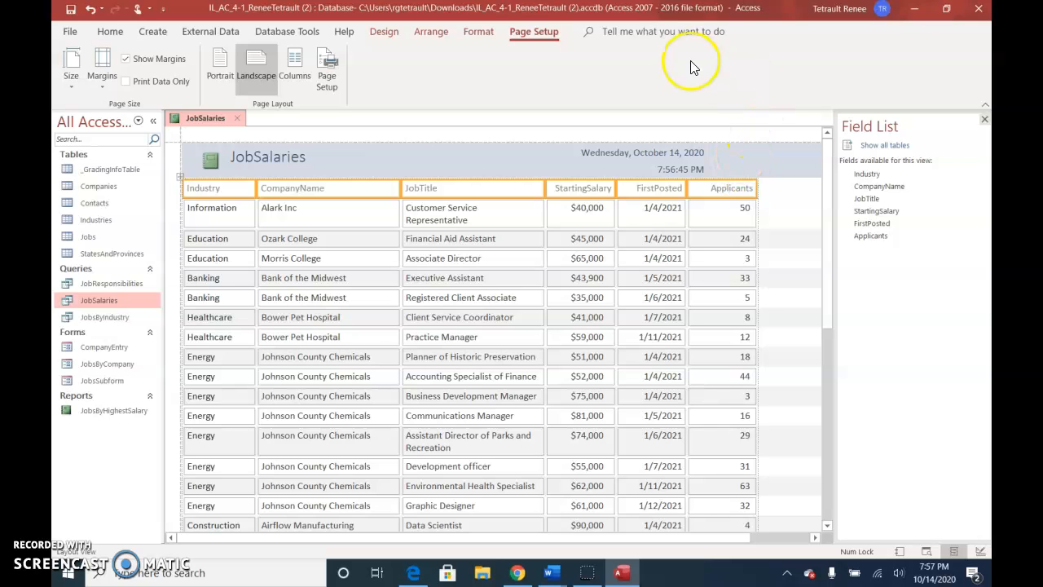
click(478, 33)
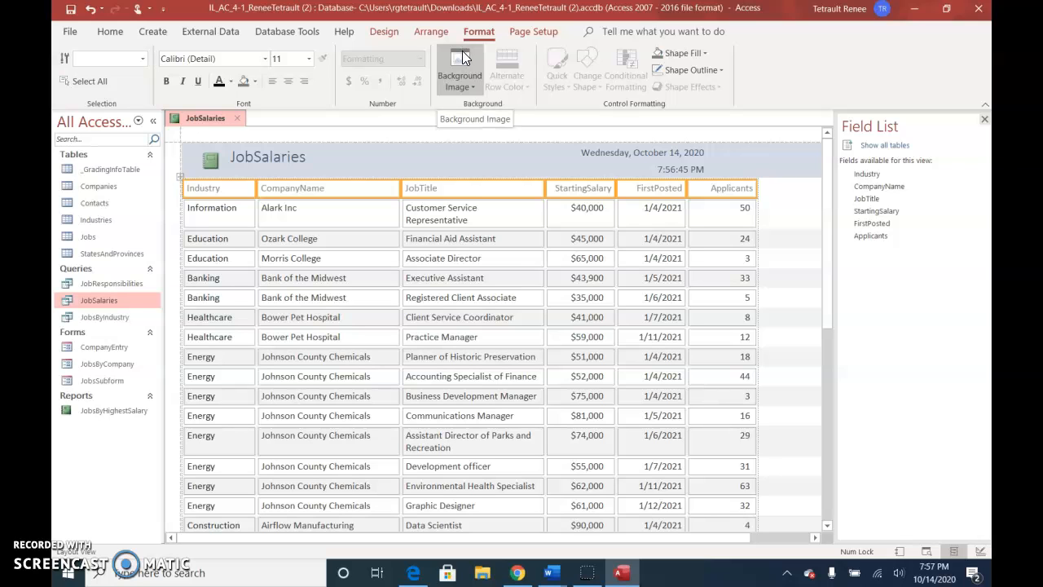
click(230, 81)
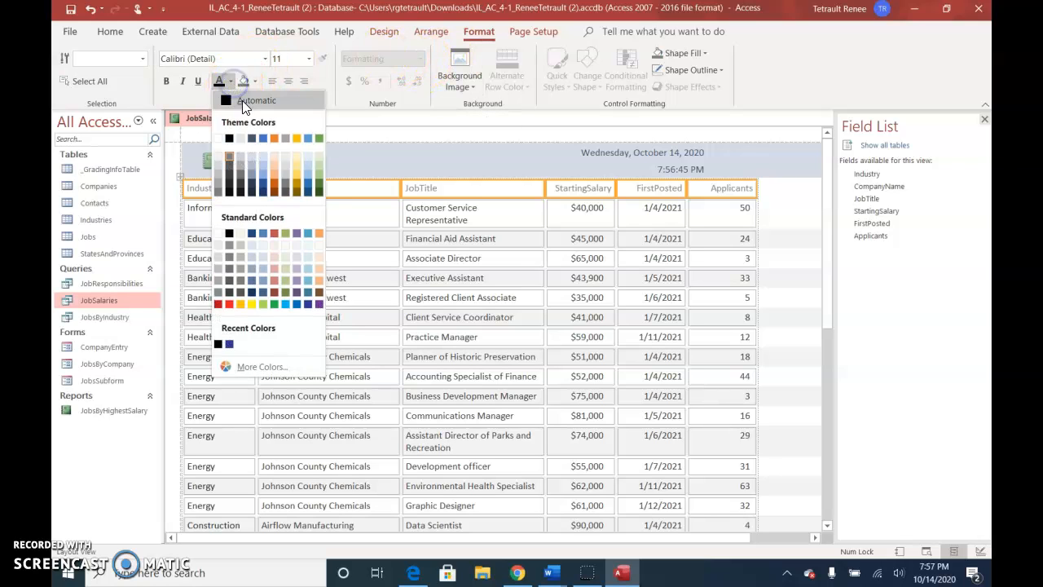
click(242, 100)
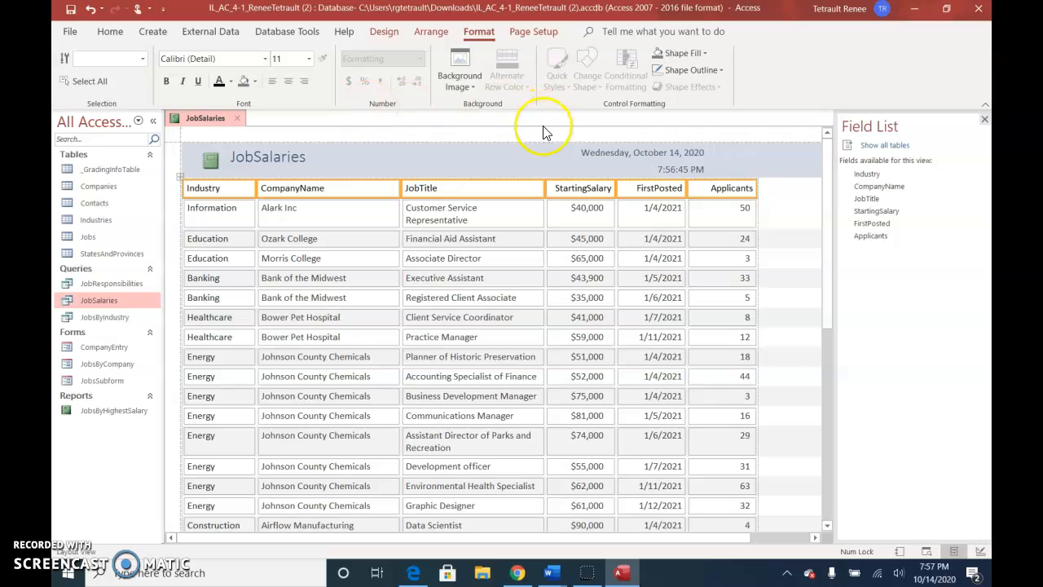
Move the StartingSalary column, including its heading label, to the end of the report after the Applicants column.
click(592, 192)
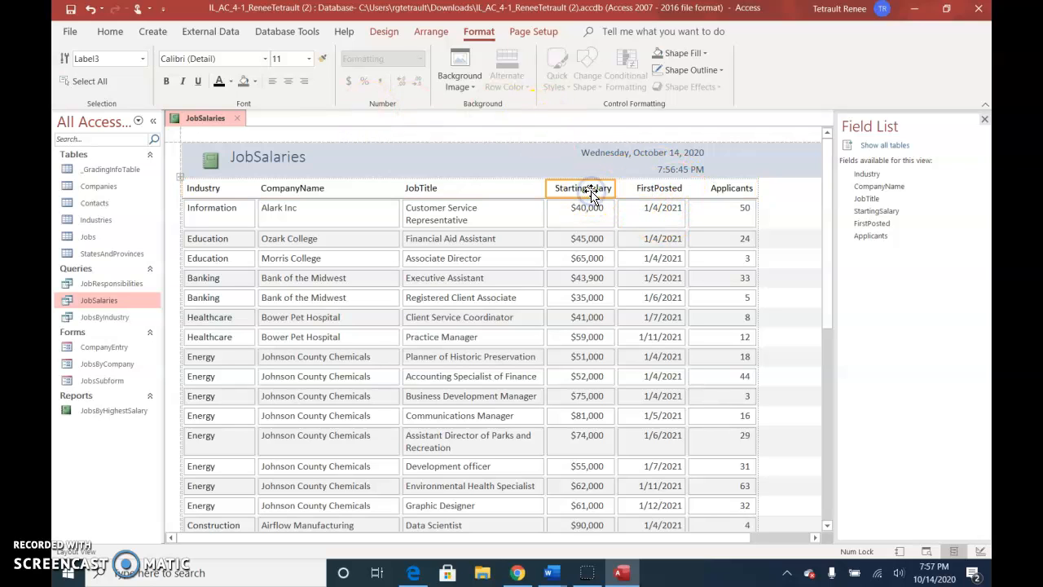
shift+click(593, 257)
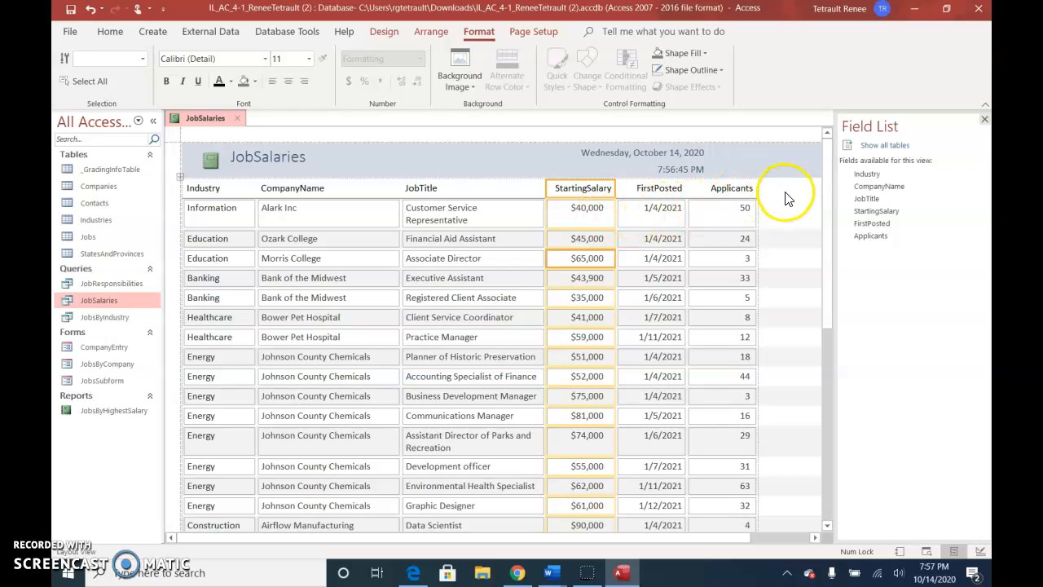
shift+click(609, 221)
drag(609, 221, 755, 228)
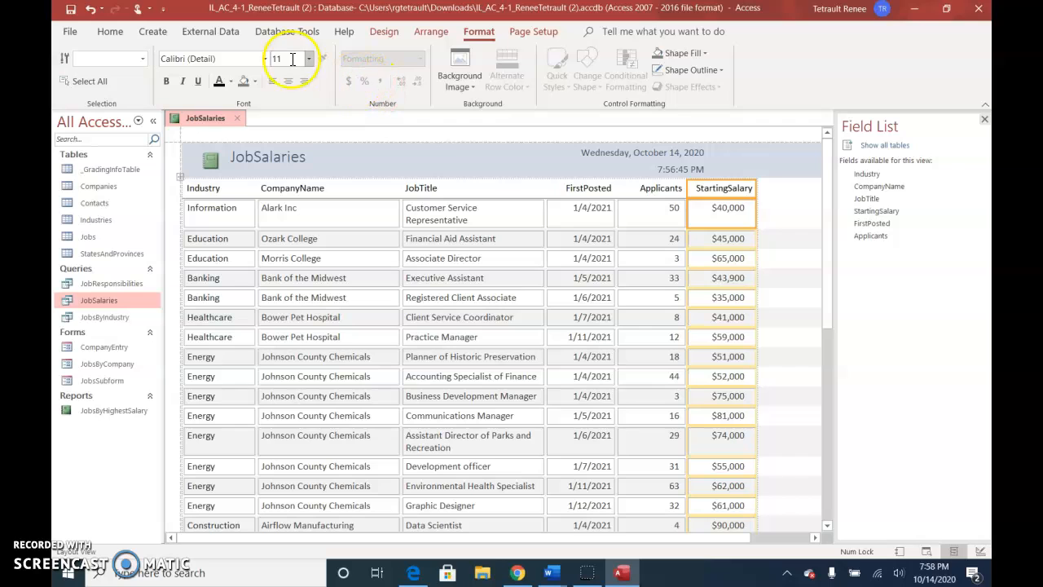
Save the report with the name JobSalaries.
right_click(206, 118)
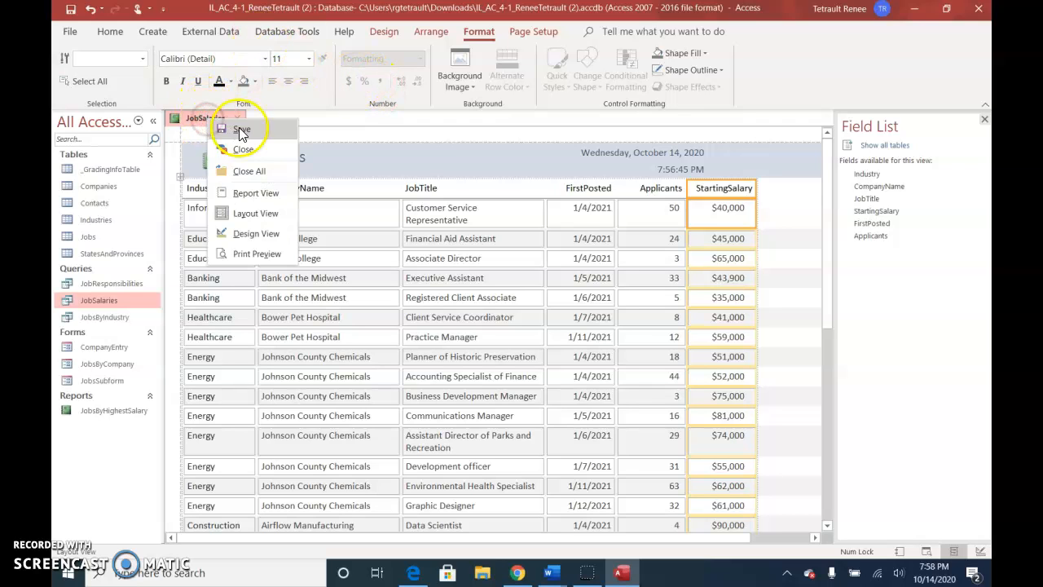
click(241, 130)
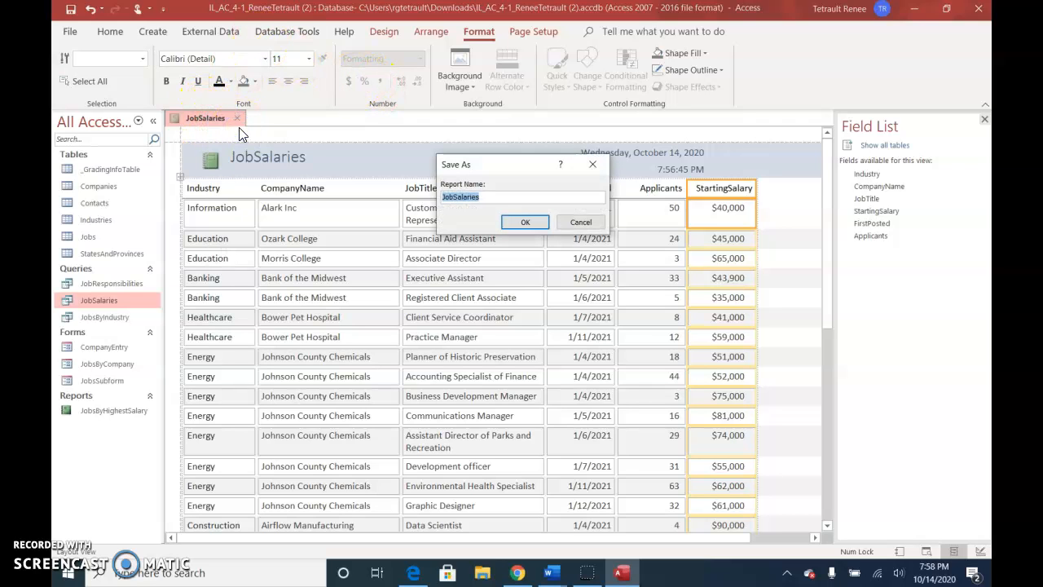
click(524, 225)
click(526, 222)
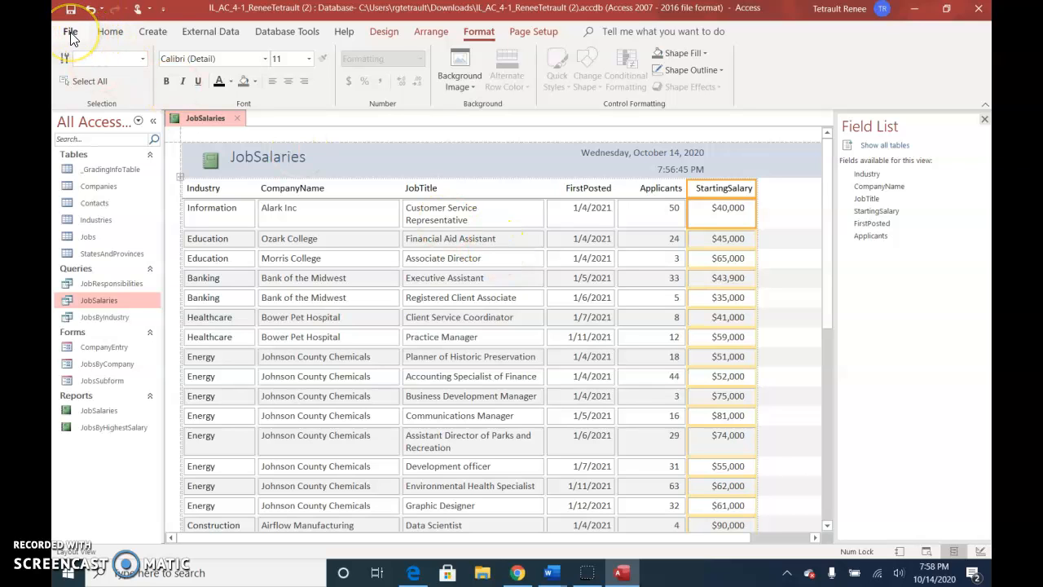
Check the JobSalaries report in Print Preview, then return to Layout View.
right_click(226, 128)
click(268, 254)
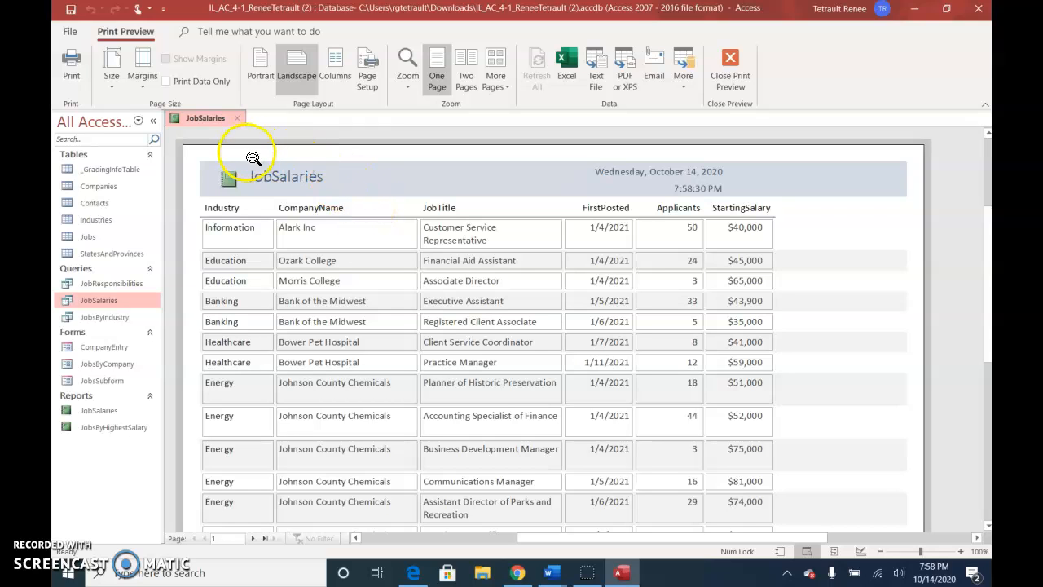
right_click(204, 121)
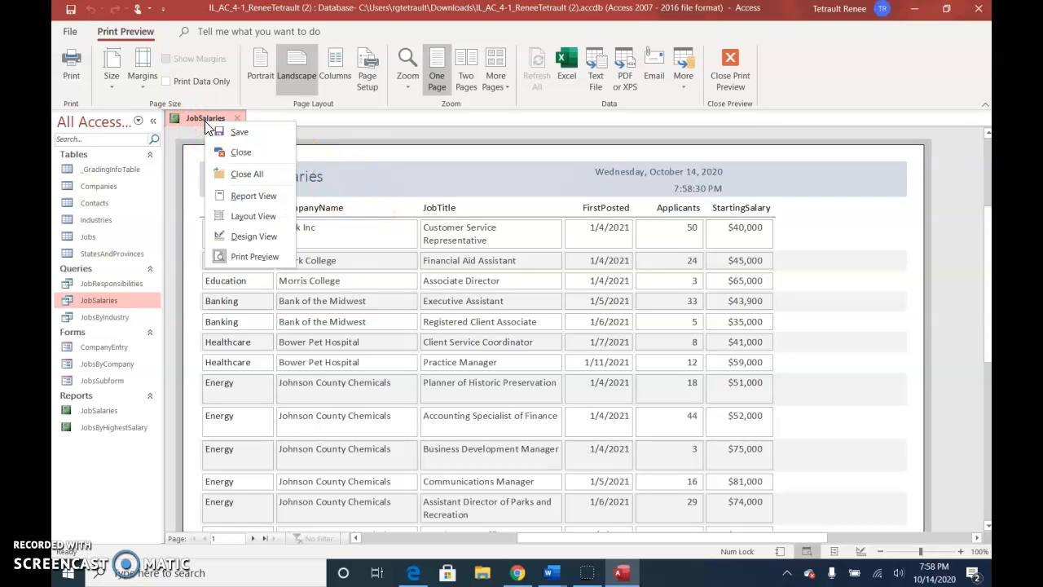
click(254, 216)
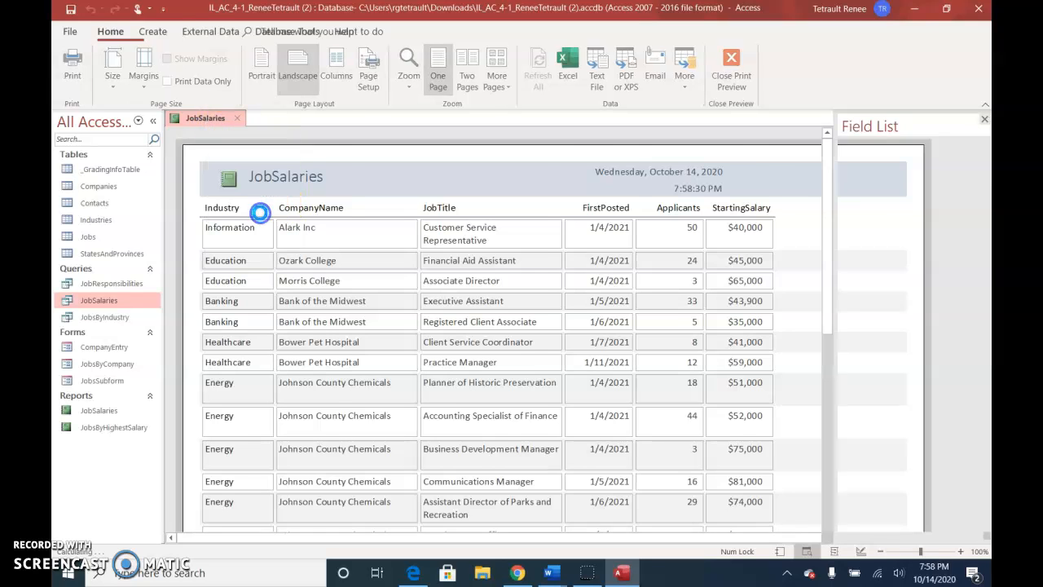
click(796, 317)
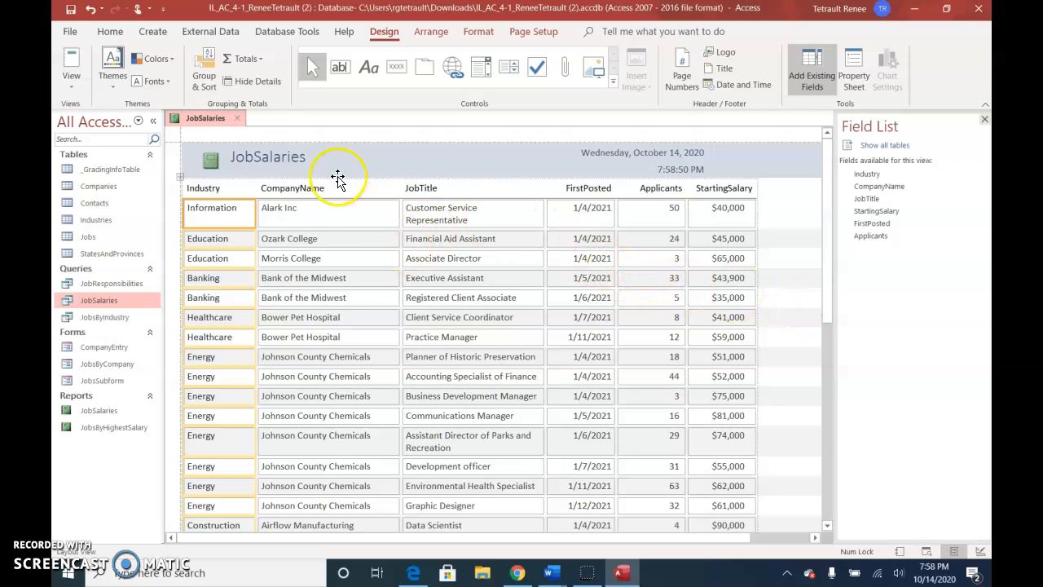
In Design View, close the Field List and narrow the JobSalaries report to about 9.25 inches wide.
right_click(208, 119)
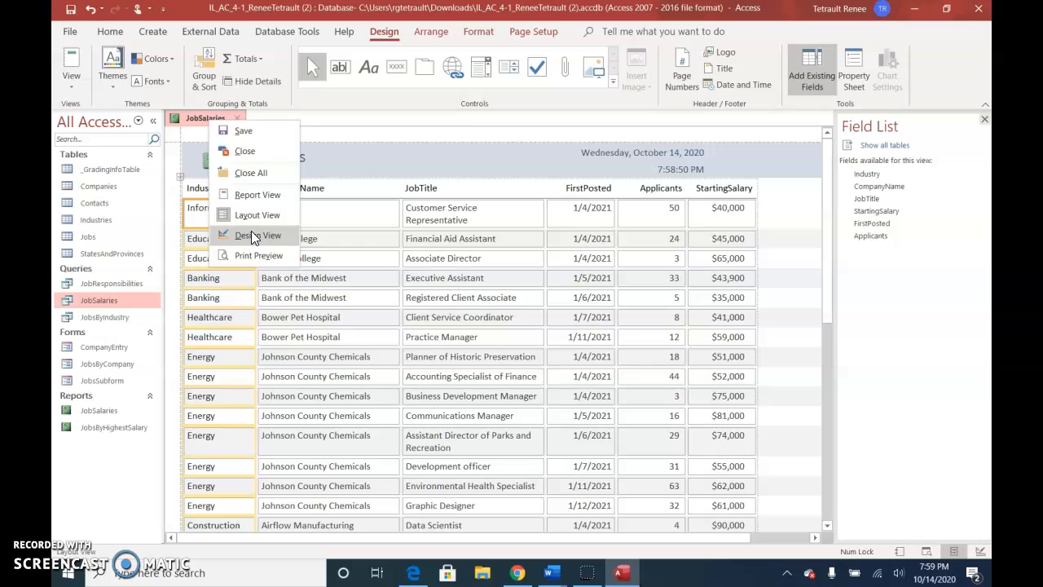
click(253, 235)
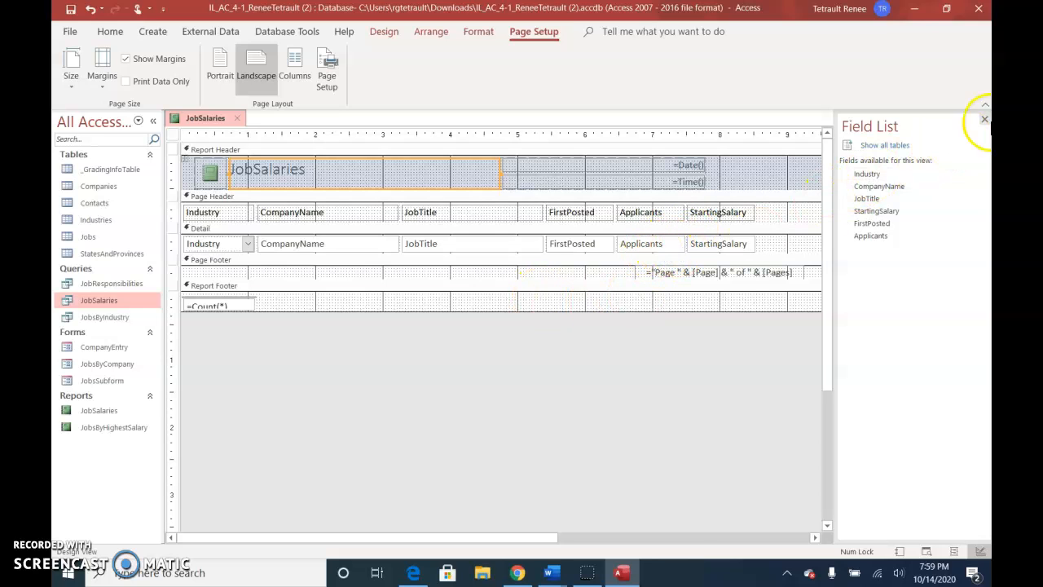
click(983, 120)
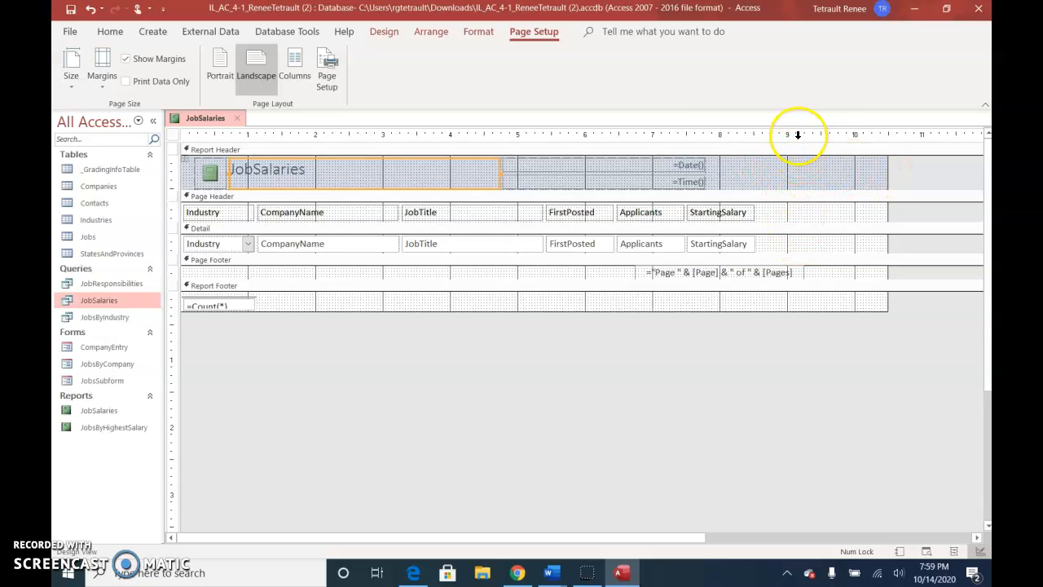
drag(887, 171, 803, 179)
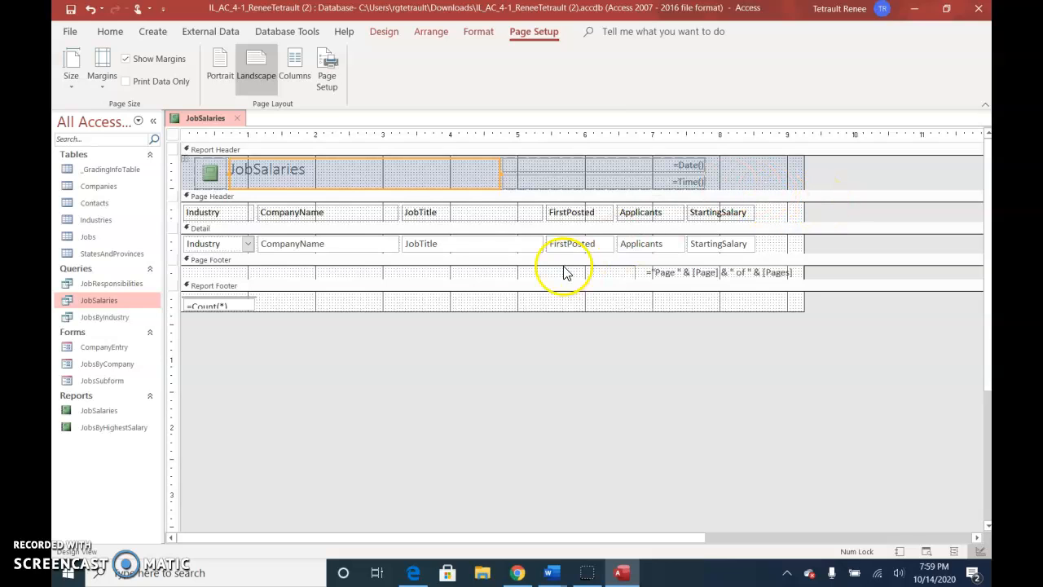
Remove the layout from the controls in the Report Header section.
click(186, 159)
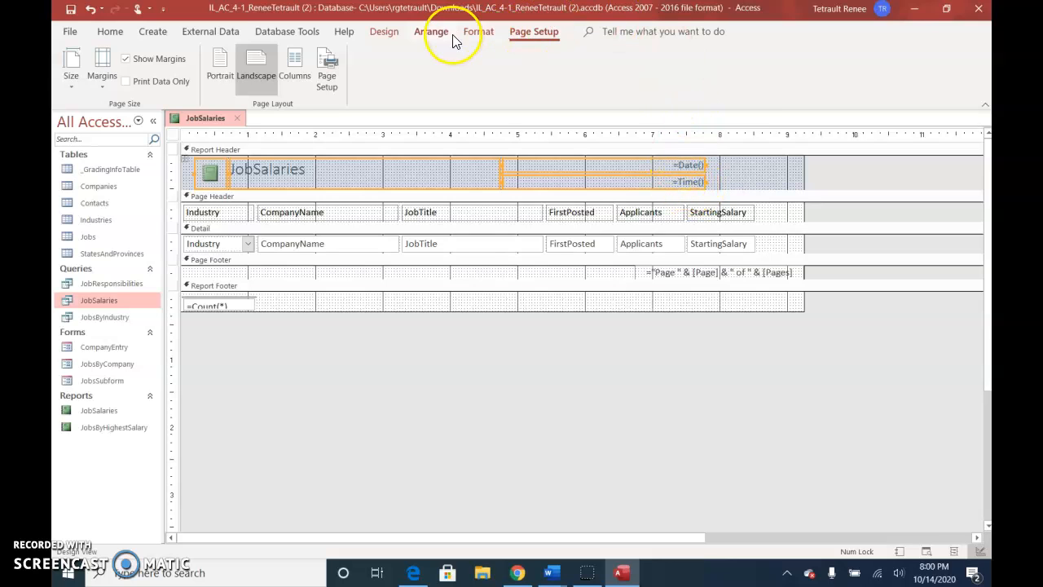
click(432, 32)
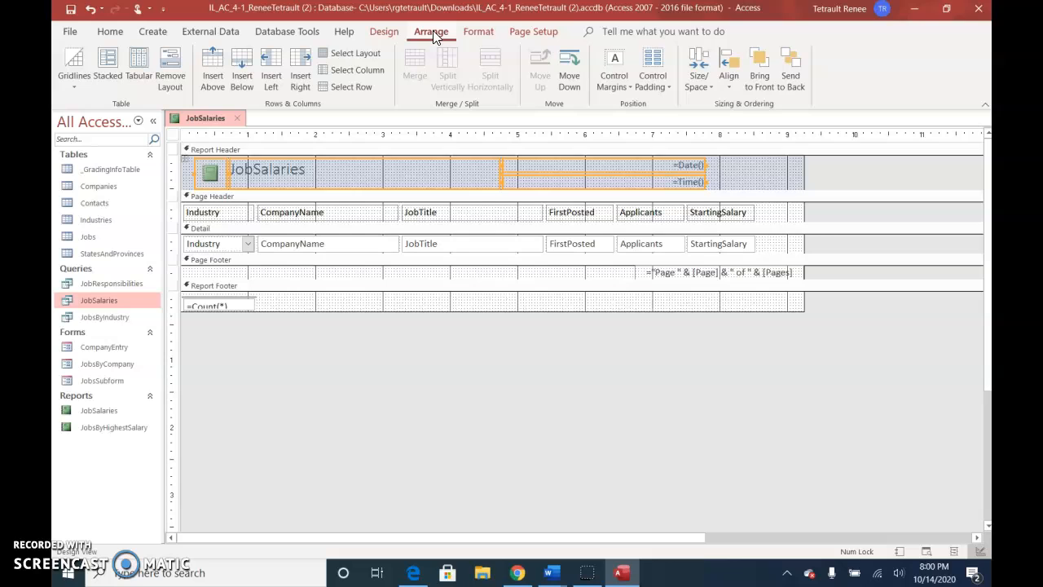
click(456, 42)
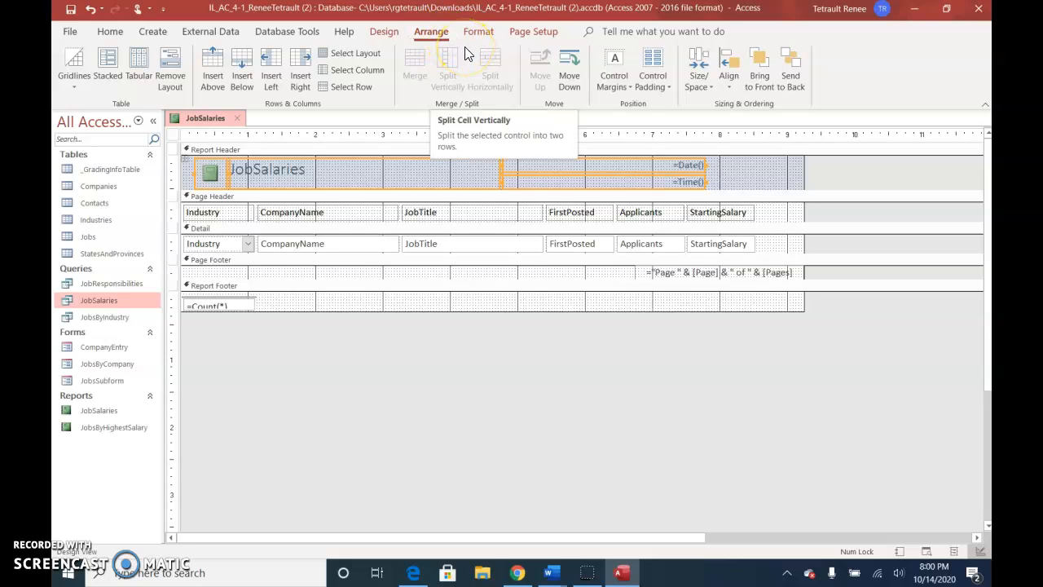
click(174, 80)
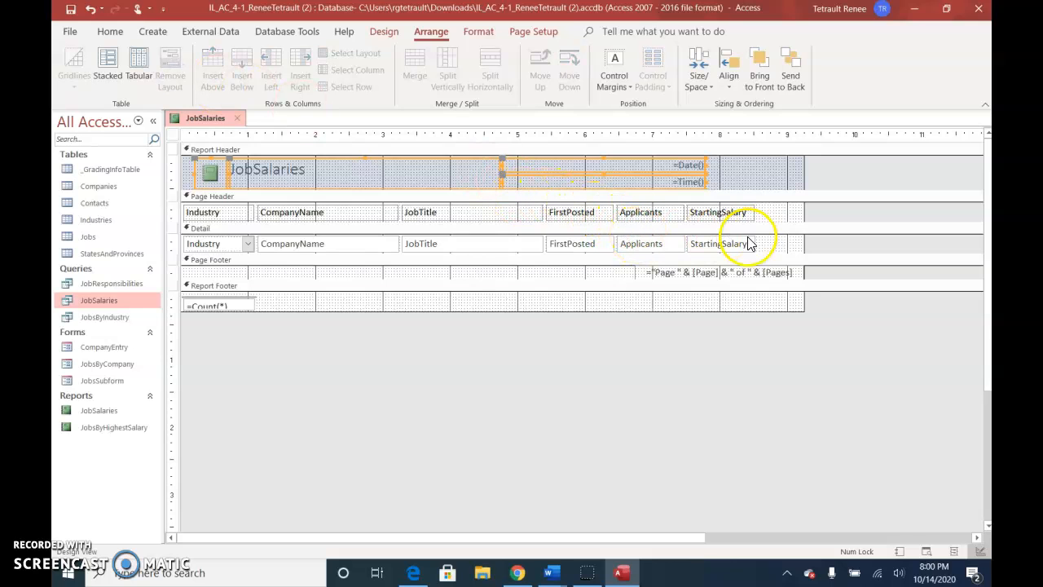
Group the Date and Time text boxes in the Report Header section.
click(634, 166)
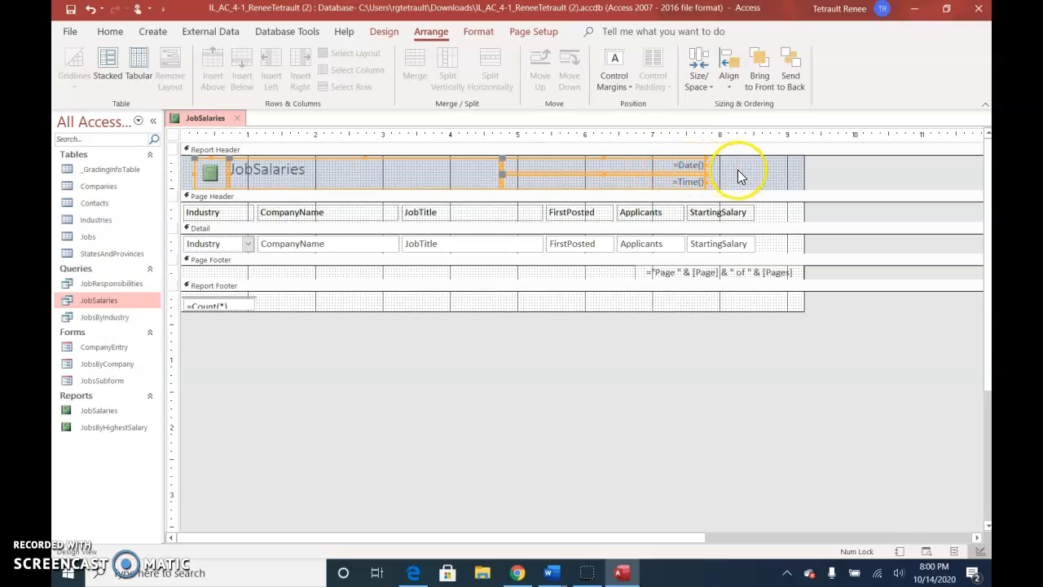
click(689, 165)
click(697, 166)
click(706, 166)
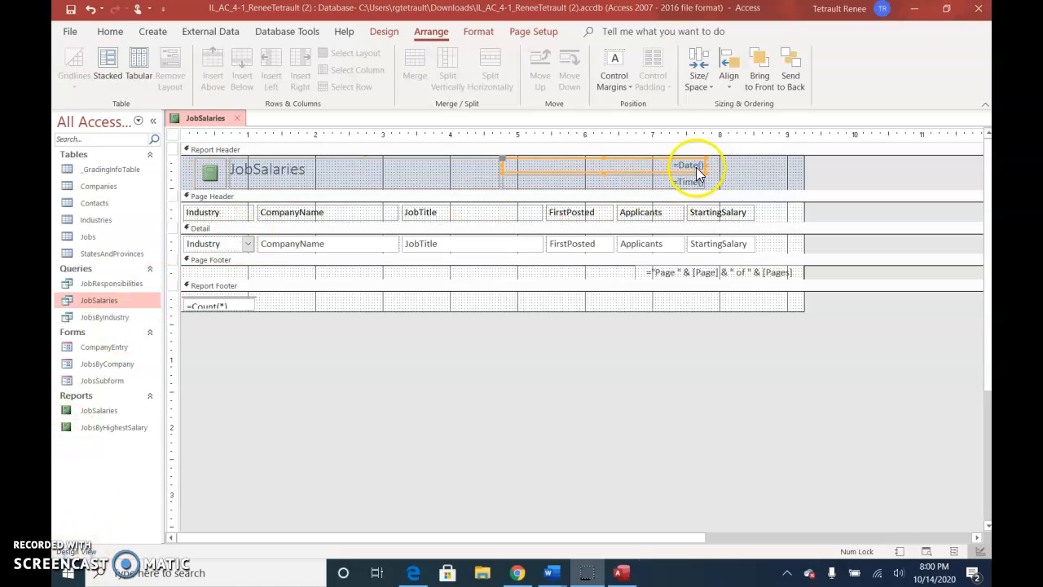
click(702, 168)
click(745, 167)
click(691, 165)
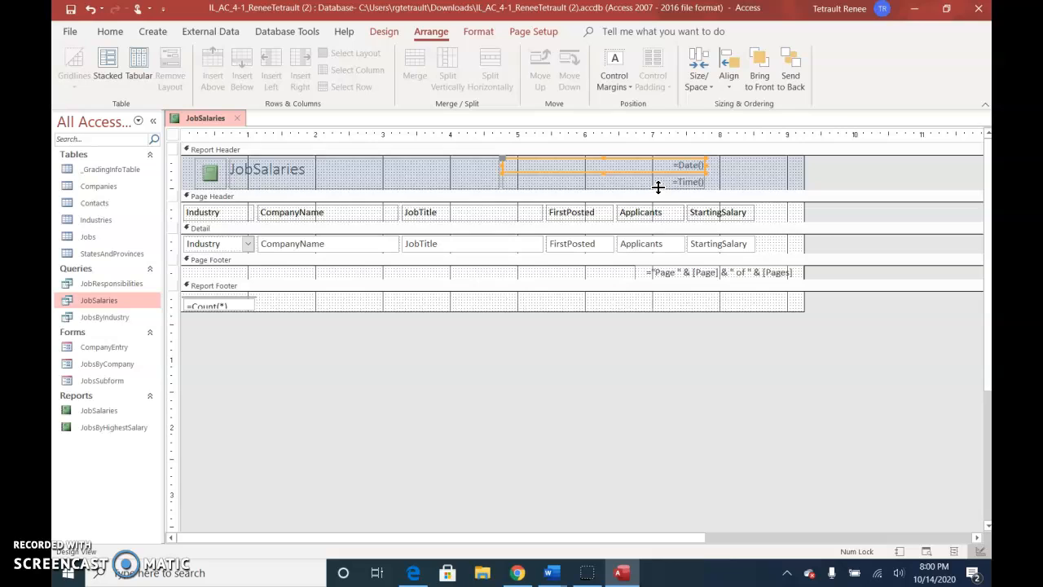
shift+click(669, 180)
click(705, 82)
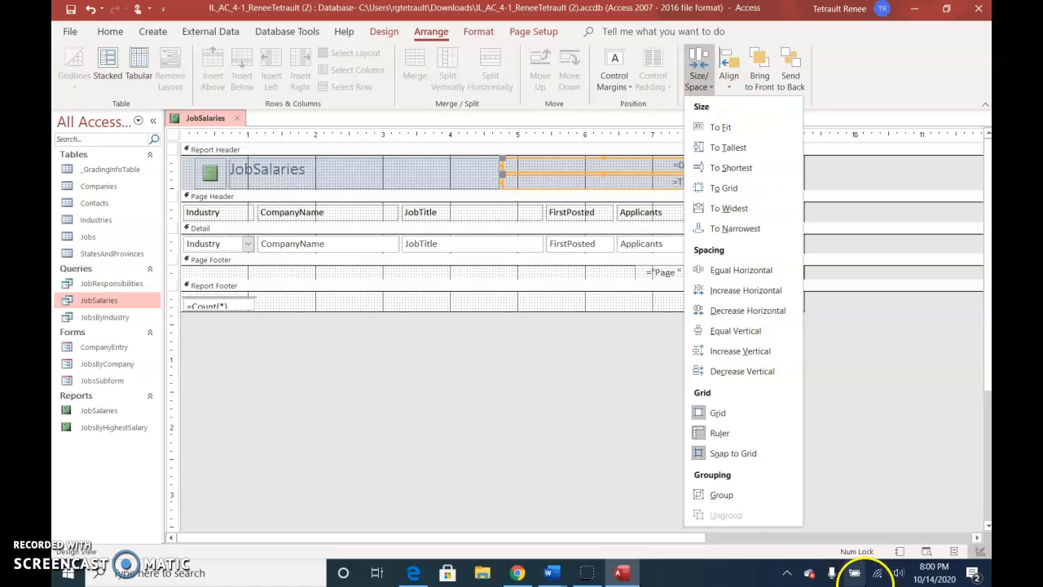
click(721, 496)
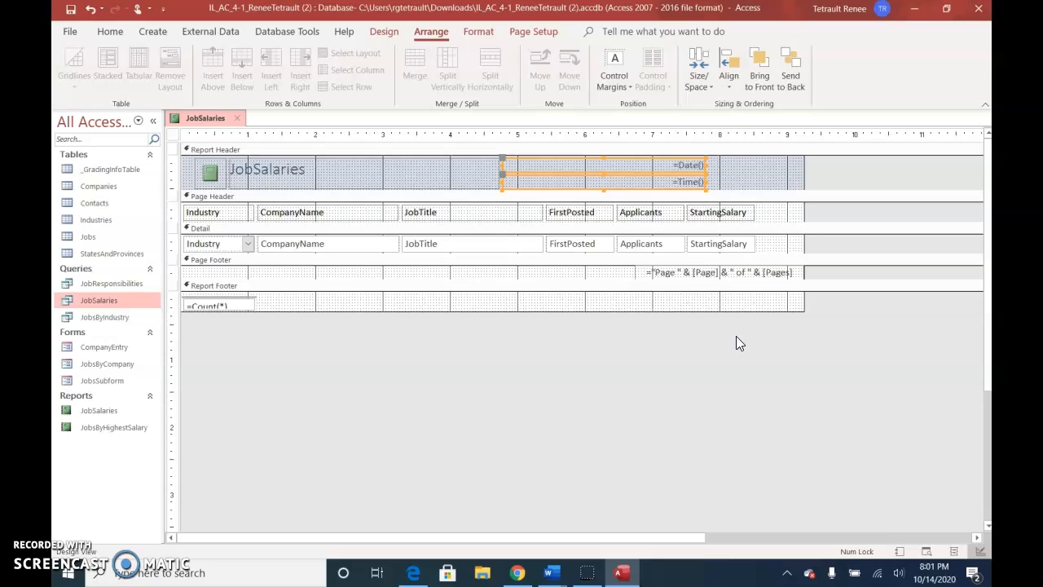
Shift the grouped Date and Time text boxes in the Report Header right until their right edges reach about the 9-inch mark.
key(Right)
key(Right)
key(Right)
key(Right)
key(Right)
key(Right)
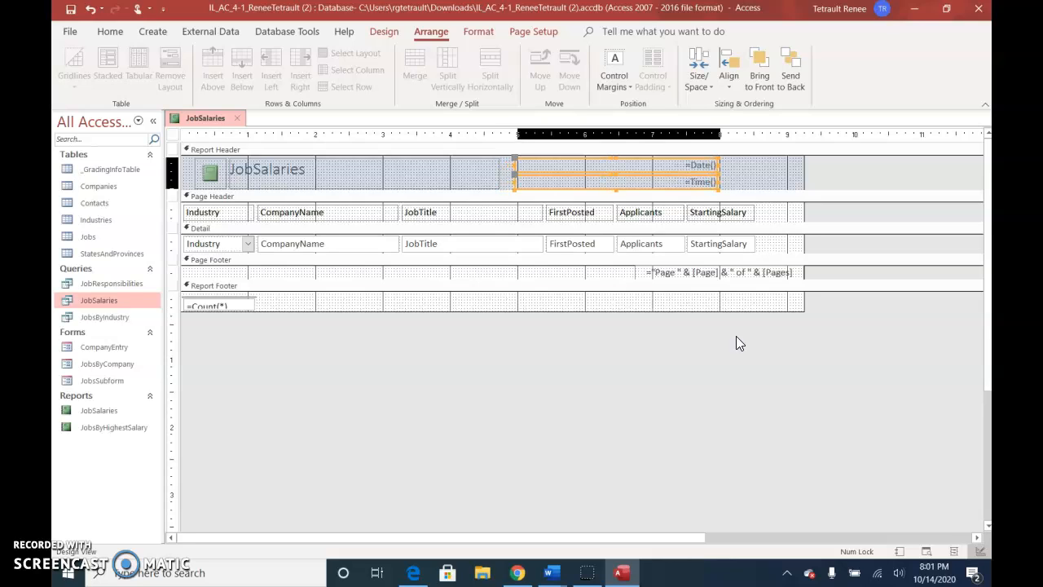
key(Right)
key(Right)
key(Right)
key(Right)
key(Right)
key(Right)
key(Right)
key(Right)
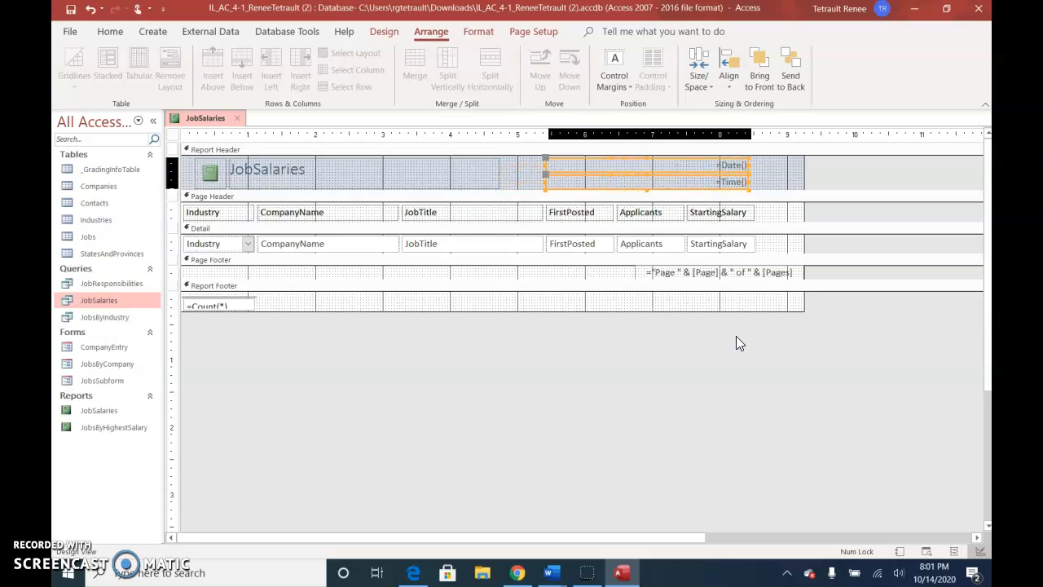
key(Right)
key(Right)
key(Right)
key(Right)
key(Right)
key(Right)
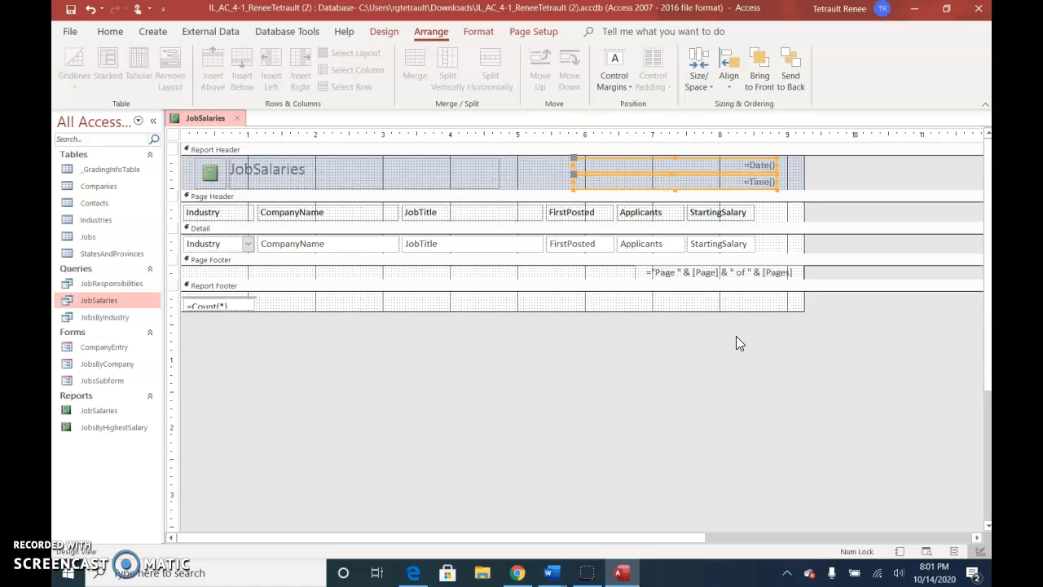
key(Right)
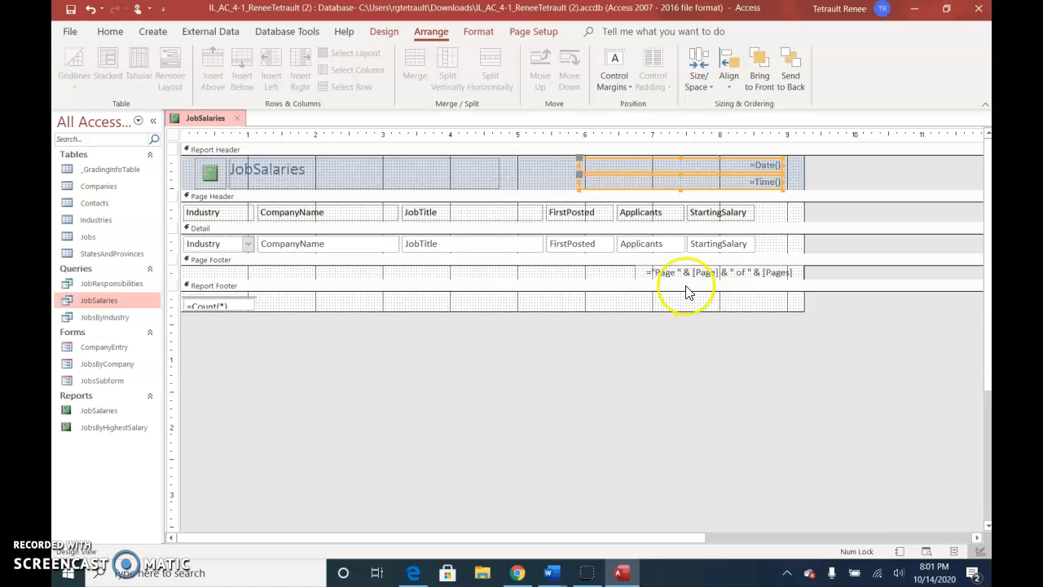
Format the report title label with the Automatic font color at size 24, and change its text to Job Salaries.
click(267, 178)
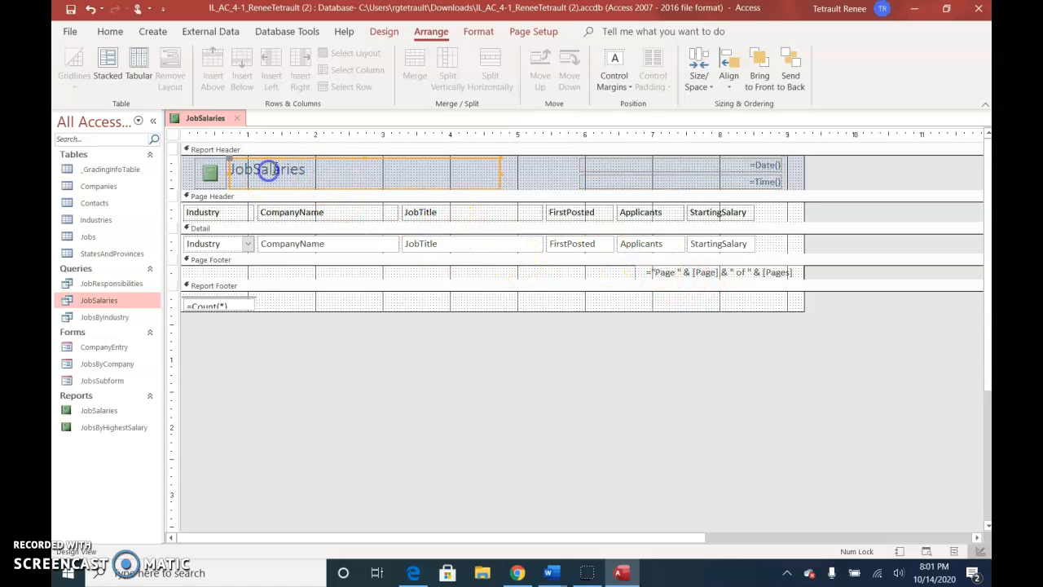
click(272, 169)
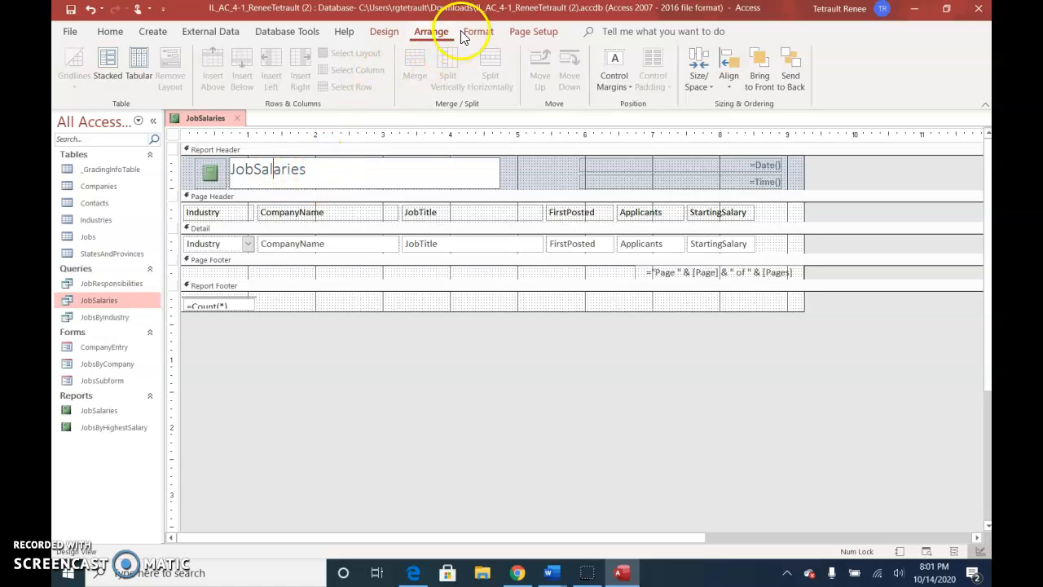
click(488, 36)
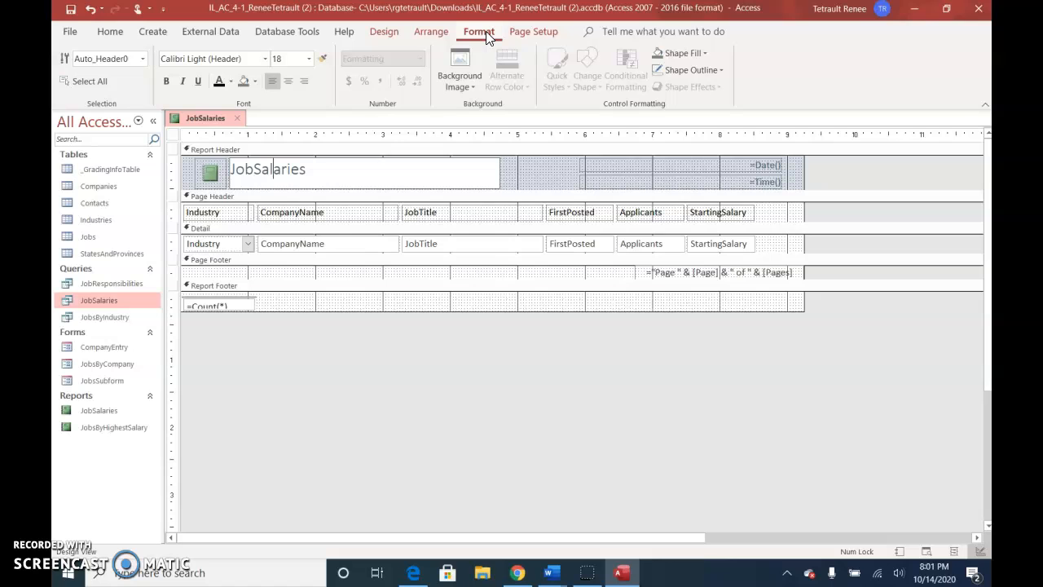
click(231, 80)
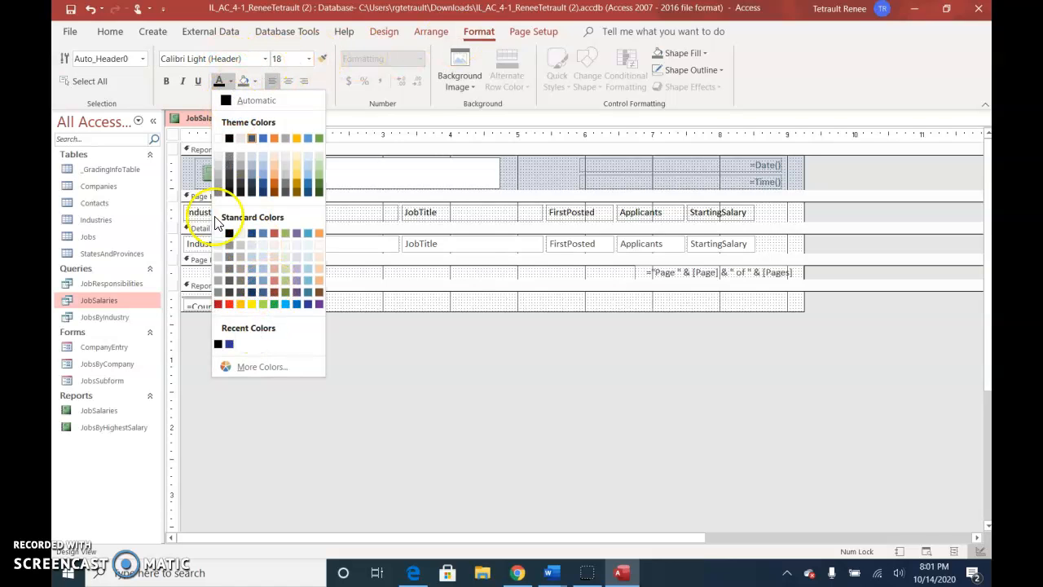
click(238, 101)
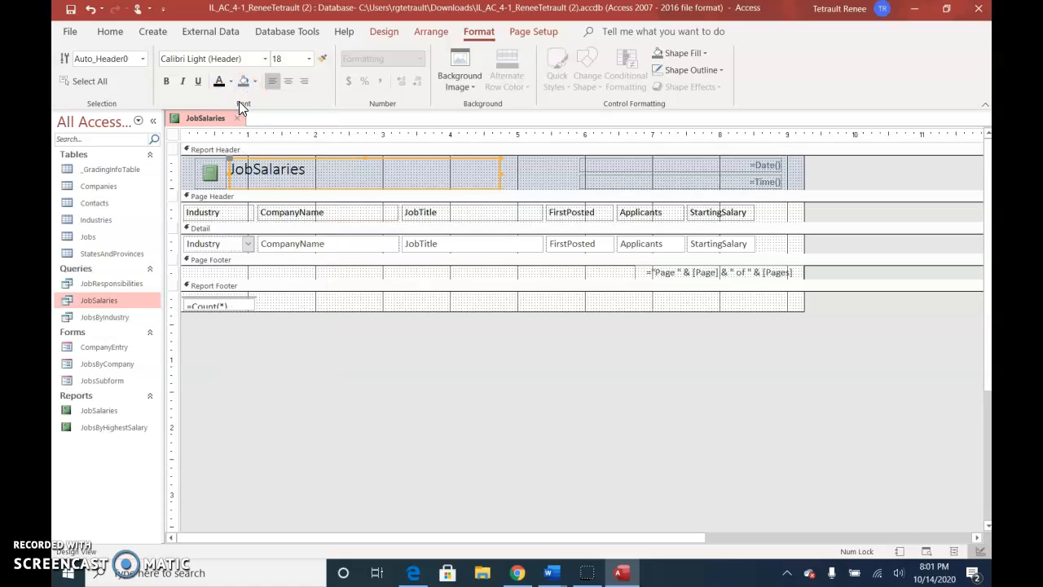
click(309, 59)
click(290, 244)
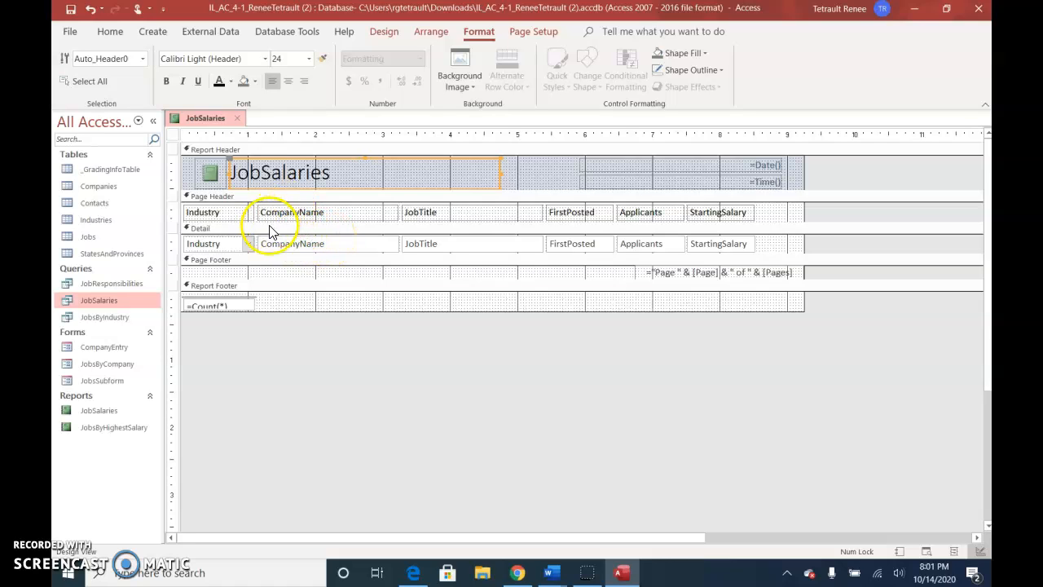
click(260, 173)
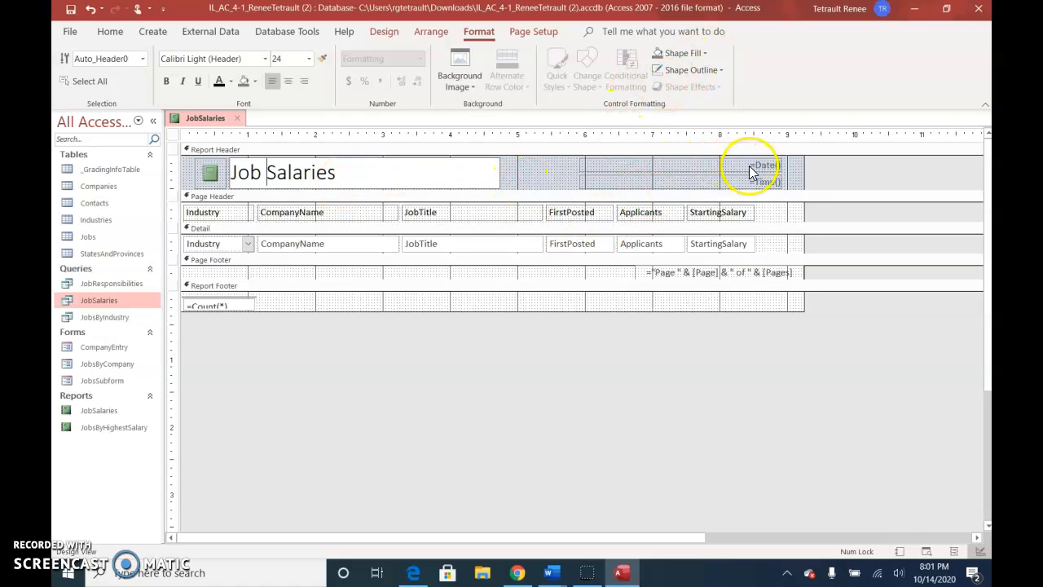
Fill the StartingSalary text box in the Detail section with a light green from the standard colors.
click(728, 216)
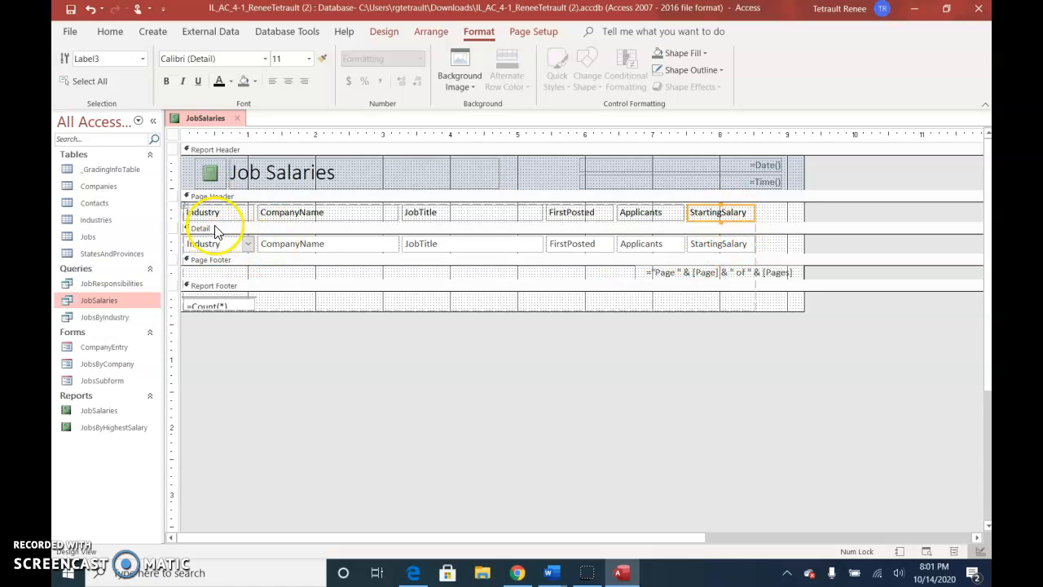
click(728, 244)
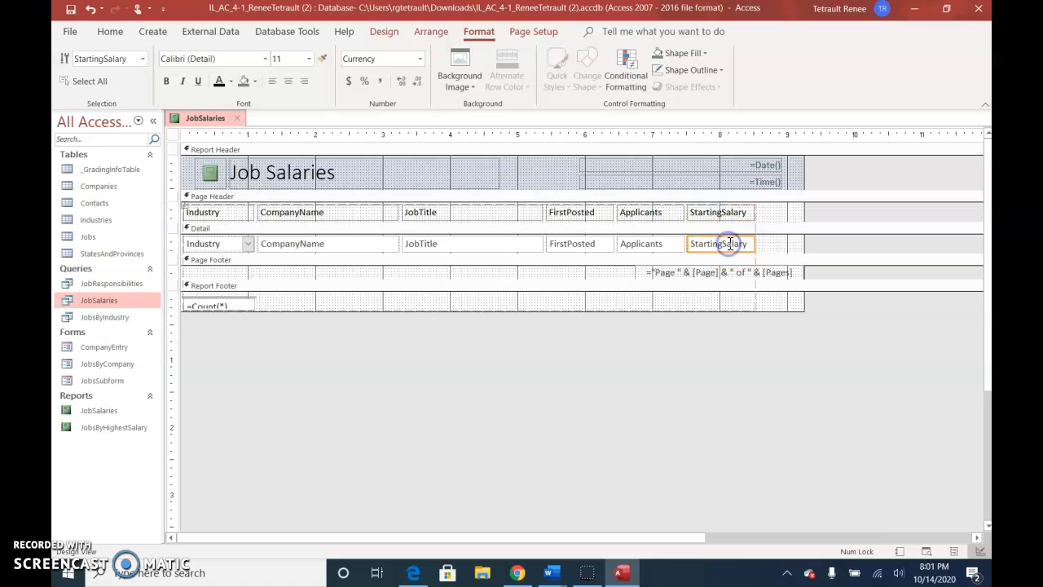
click(257, 83)
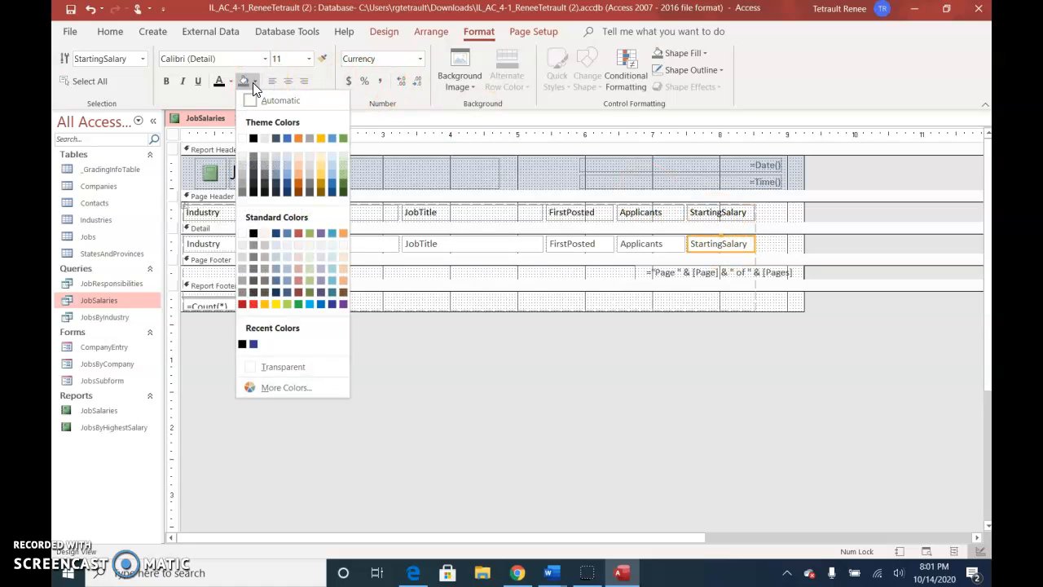
click(309, 254)
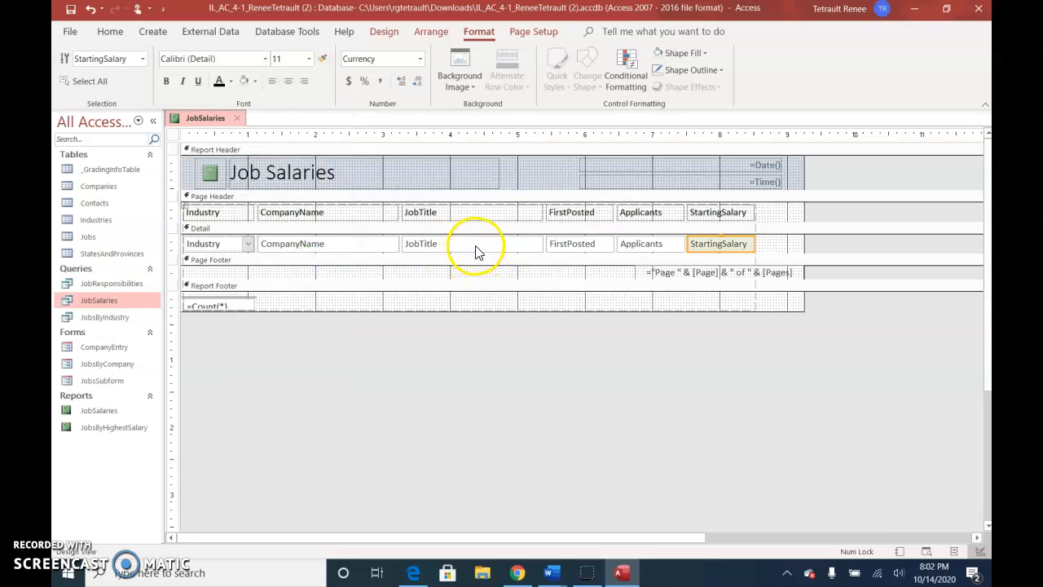
Save the JobSalaries report.
right_click(200, 119)
click(225, 129)
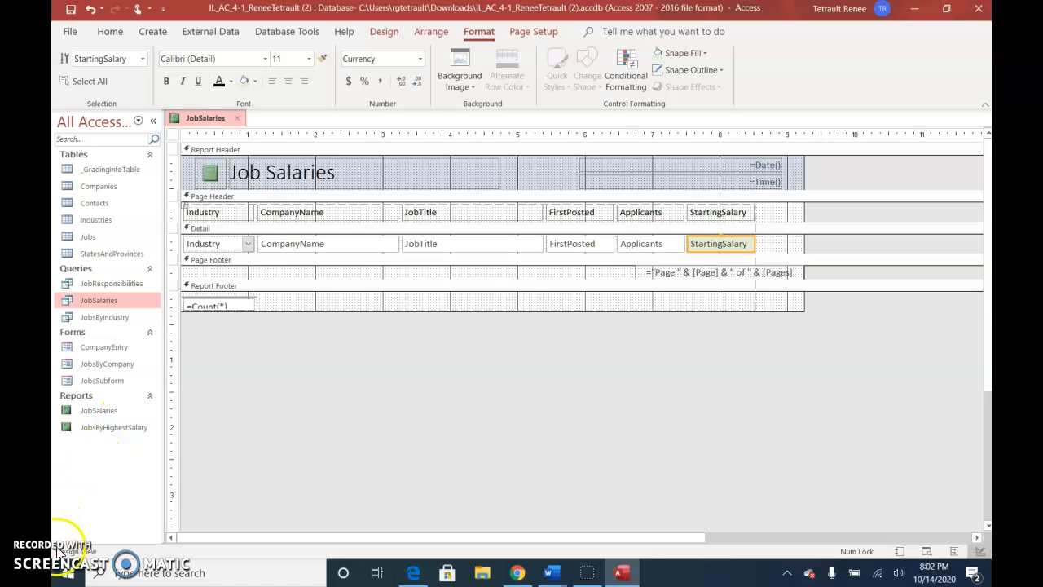
right_click(208, 119)
click(234, 130)
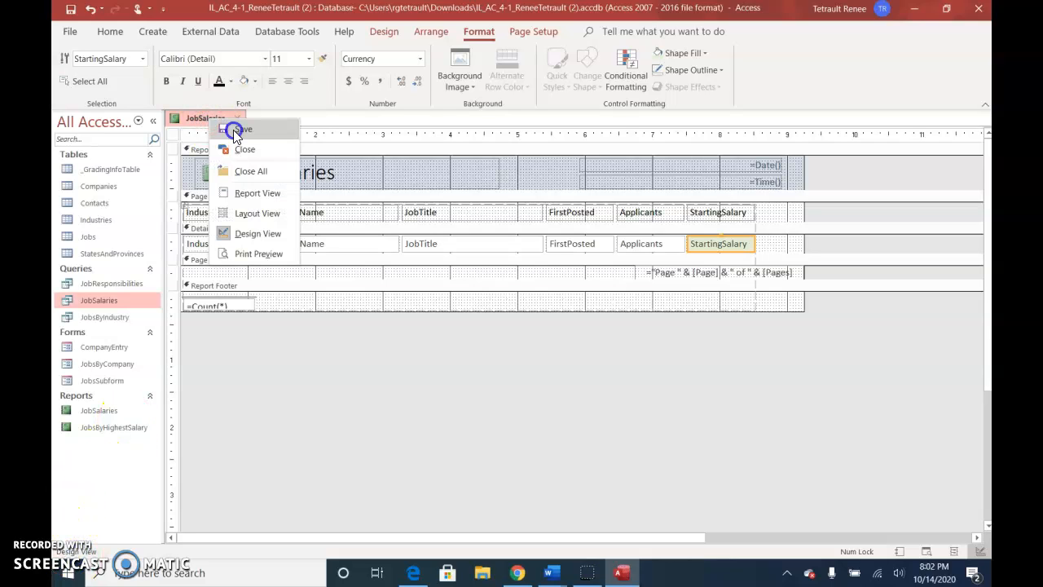
Check the formatted JobSalaries report in Print Preview, paging through to its last page.
right_click(199, 116)
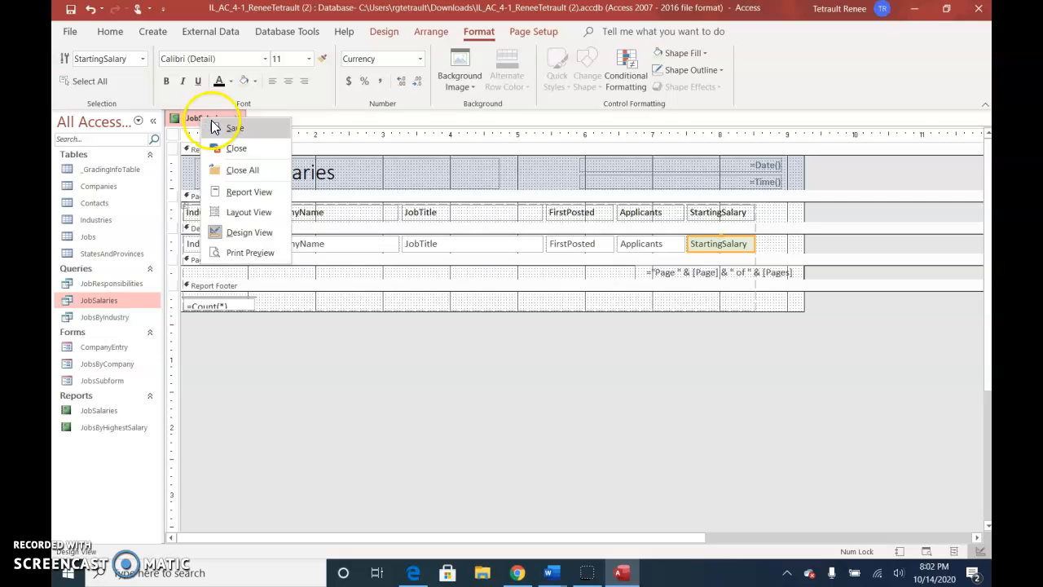
click(241, 254)
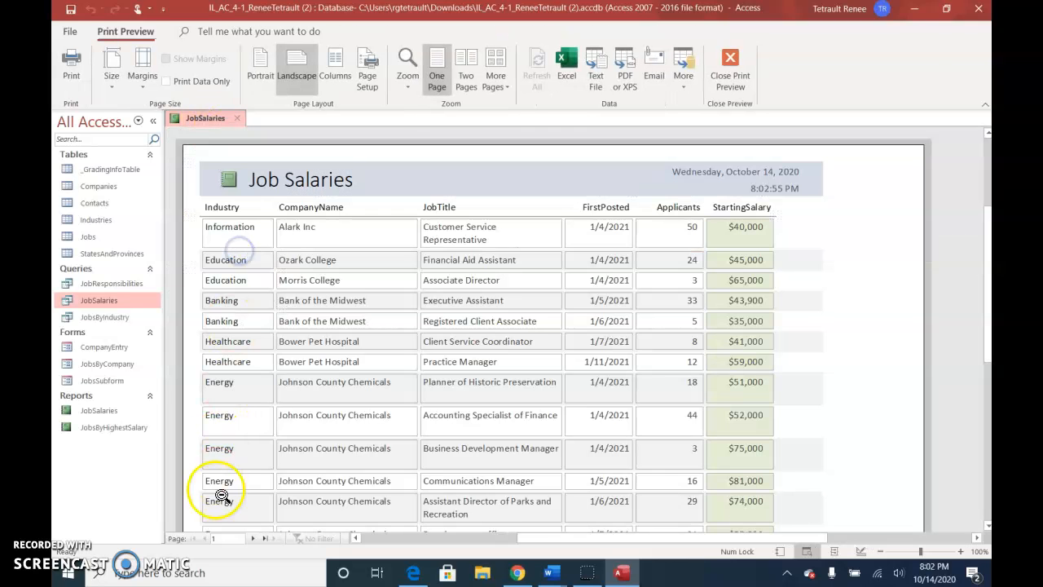
click(251, 540)
click(251, 540)
click(251, 539)
click(251, 540)
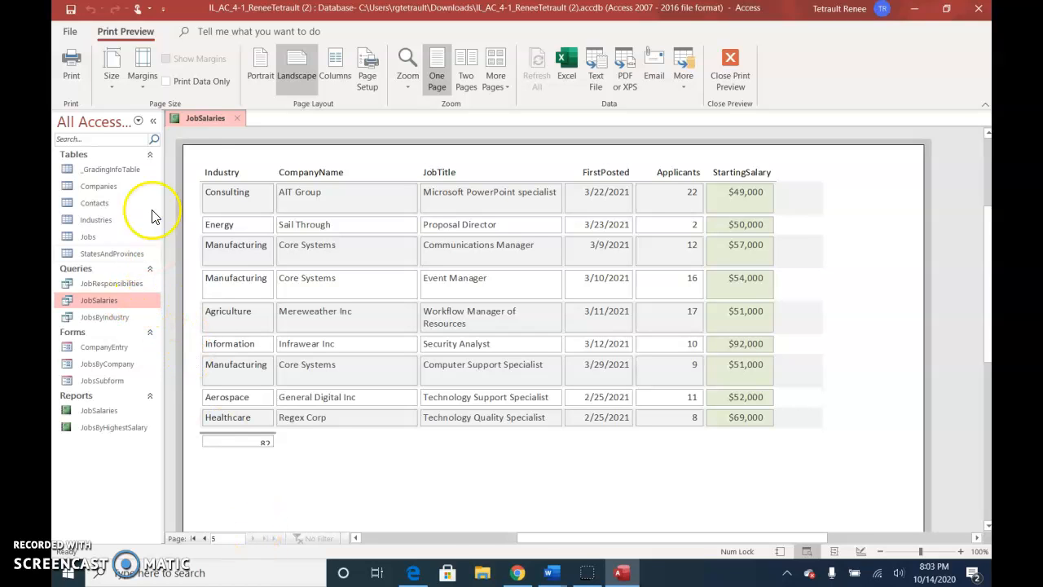
Close the JobSalaries report and open the JobsByHighestSalary report in Design View.
right_click(200, 124)
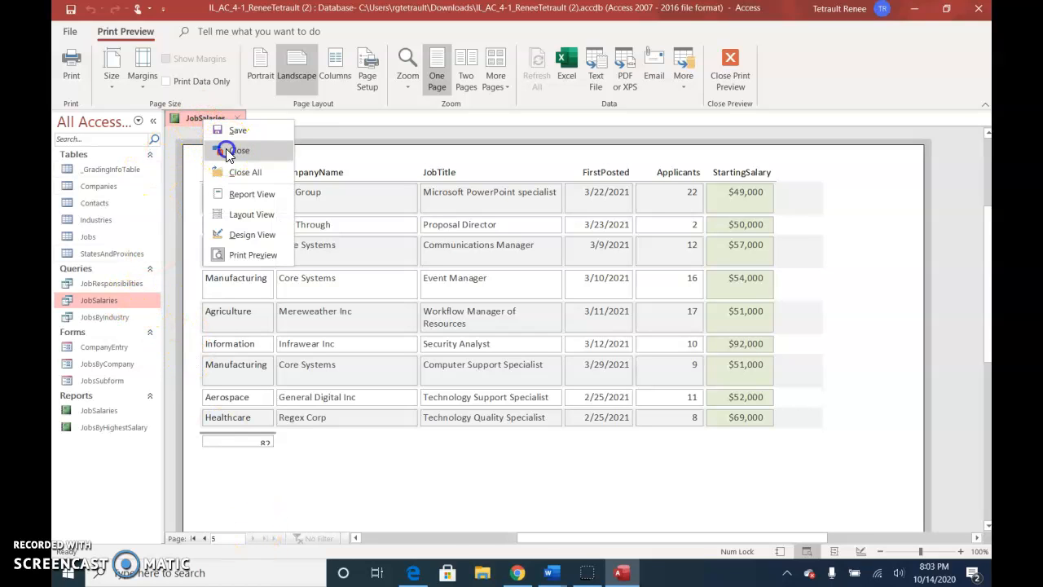
click(225, 149)
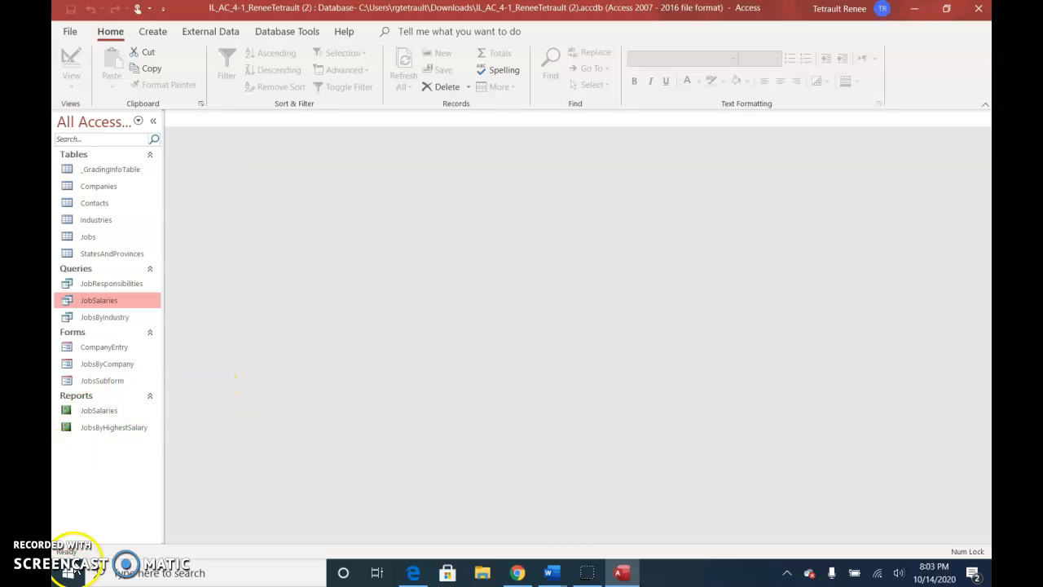
right_click(114, 435)
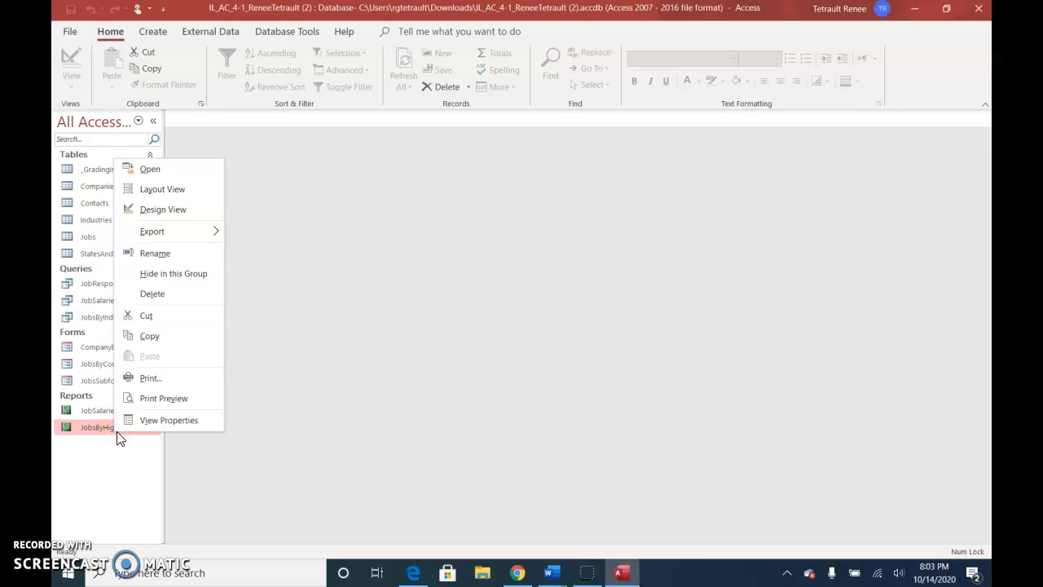
click(191, 213)
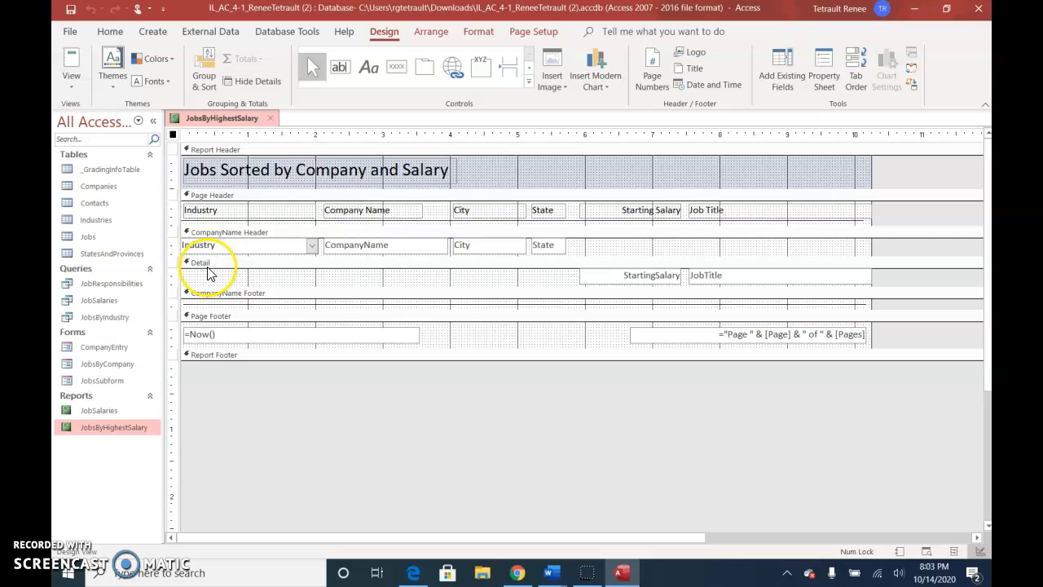
Add a conditional formatting rule to the Detail section's StartingSalary text box giving values between 0 and 49999 a yellow fill.
click(642, 278)
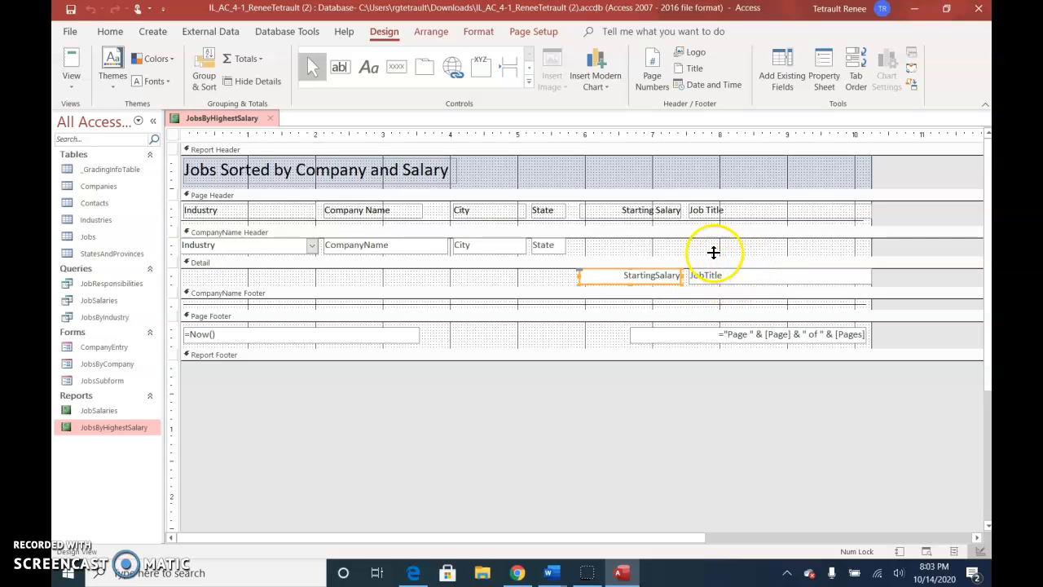
click(478, 31)
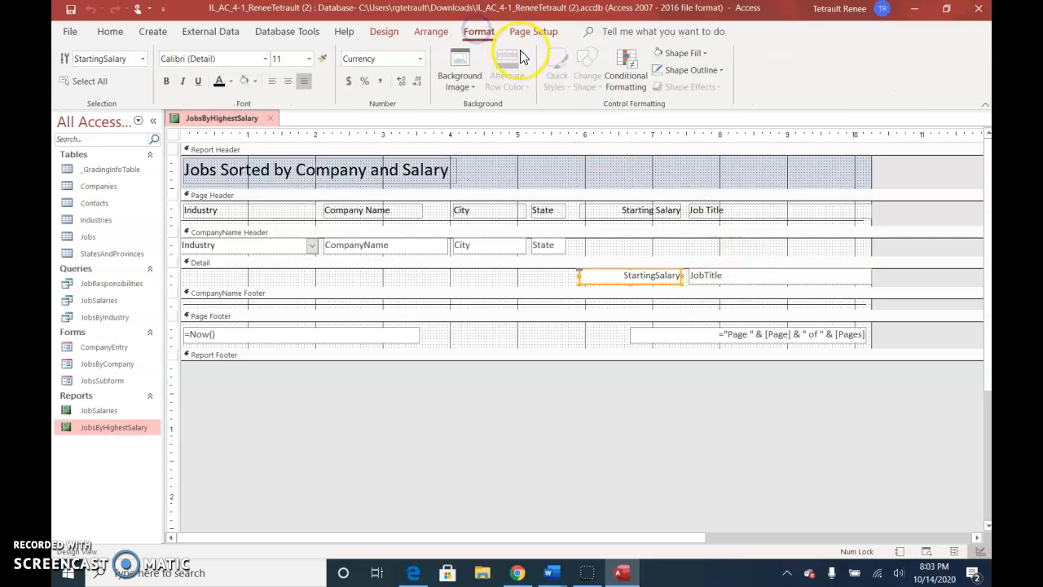
click(613, 79)
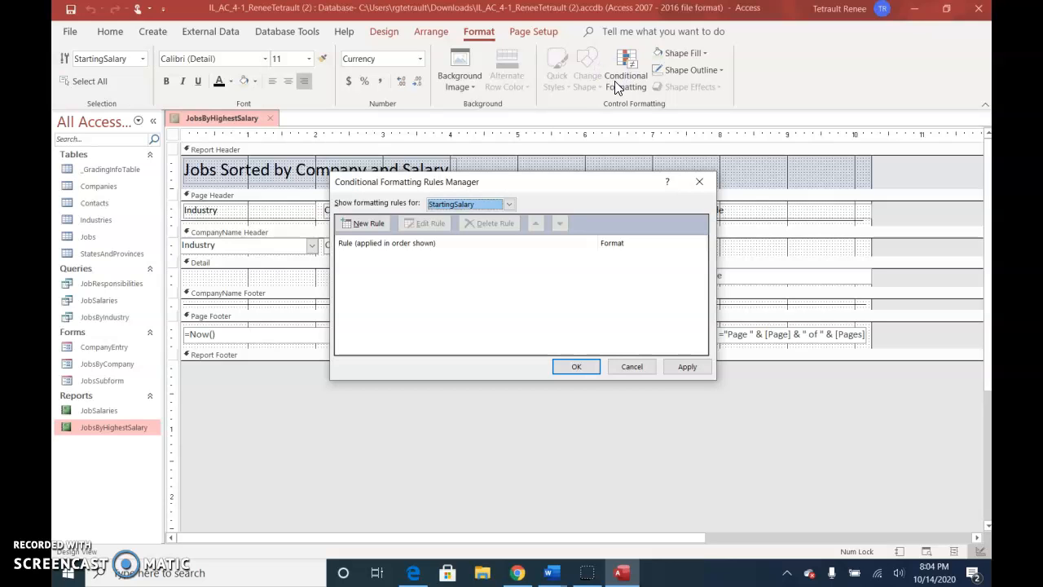
click(353, 223)
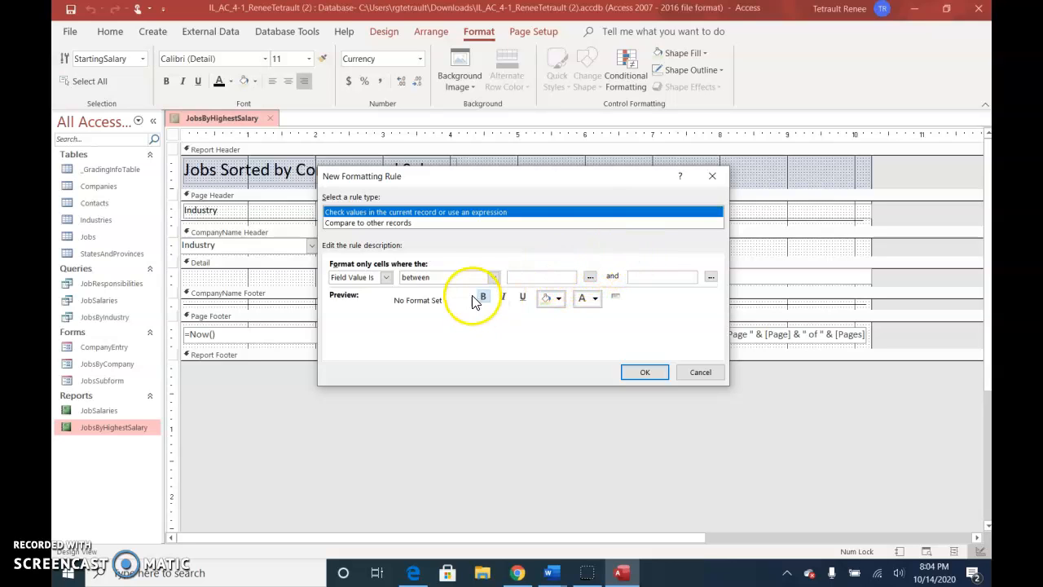
click(526, 275)
text(21)
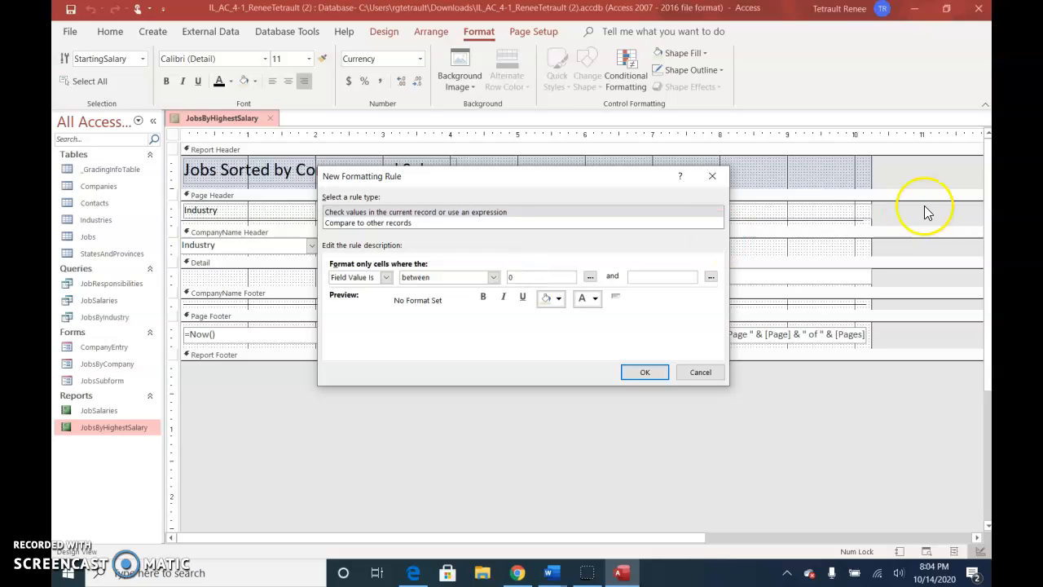
click(687, 278)
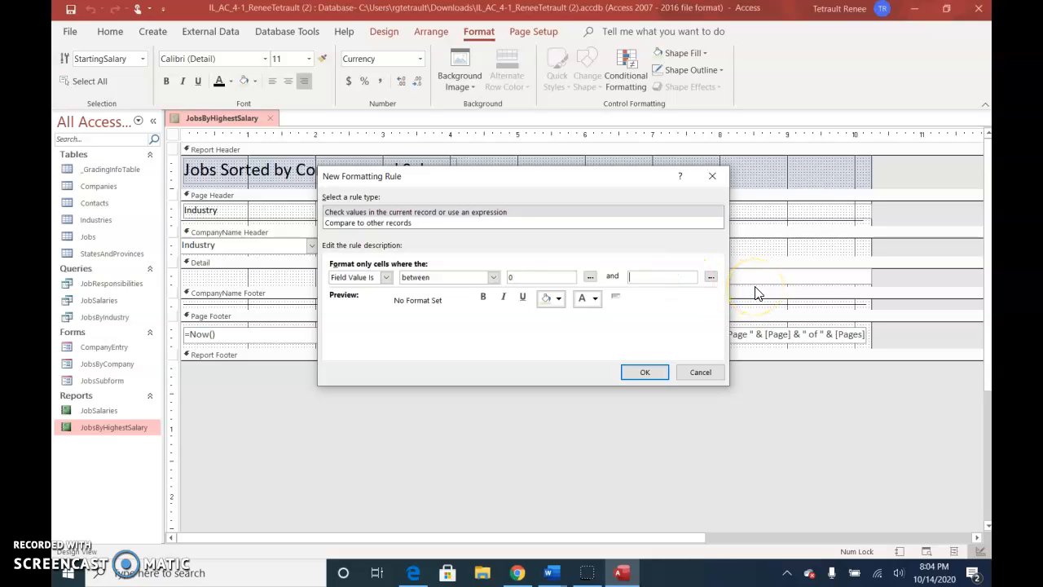
text(5)
key(BackSpace)
click(559, 302)
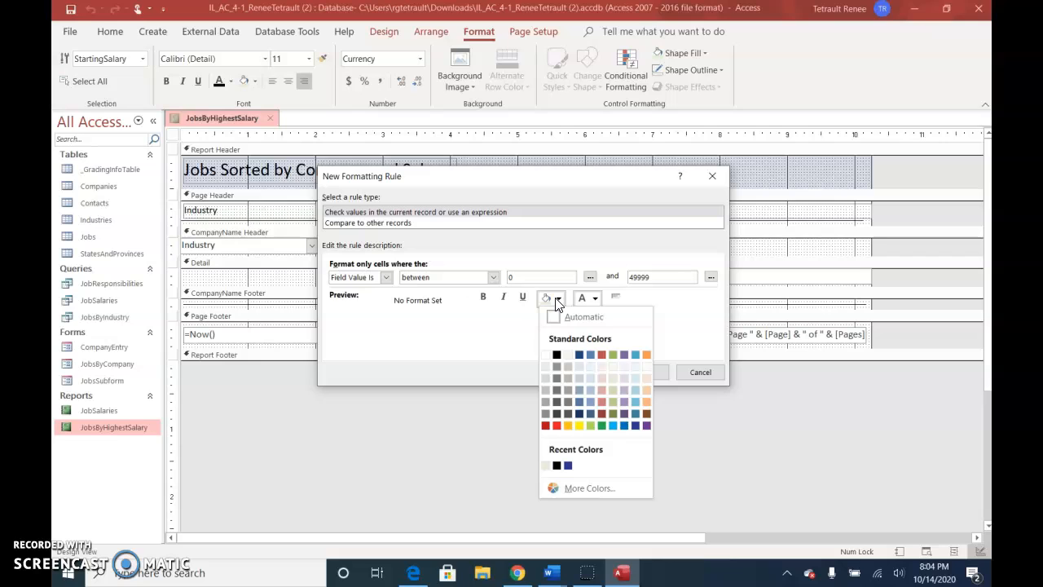
click(580, 424)
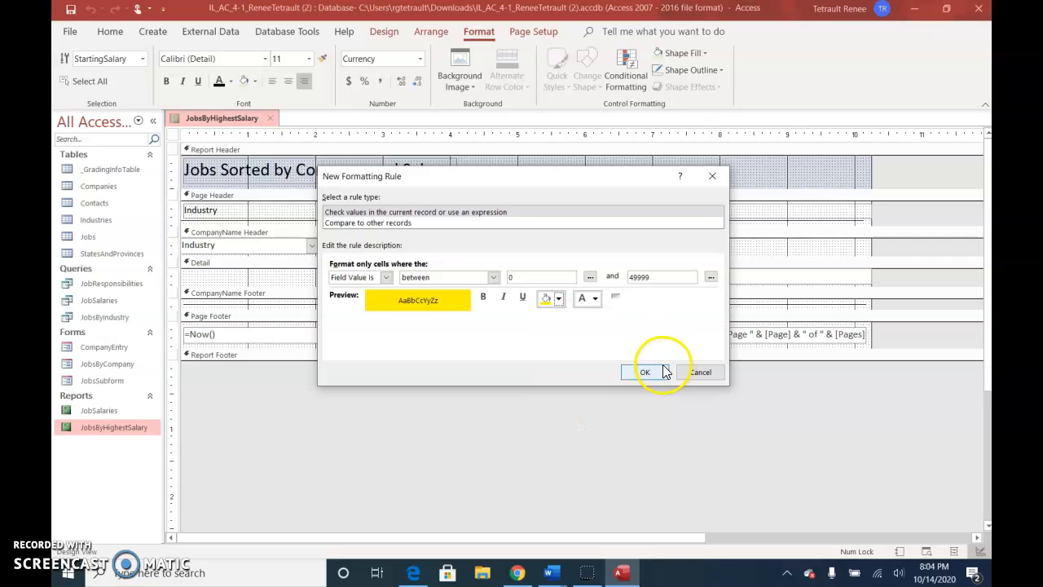
click(647, 372)
Add a second conditional formatting rule for StartingSalary giving values between 50000 and 69999 a light green fill.
click(367, 225)
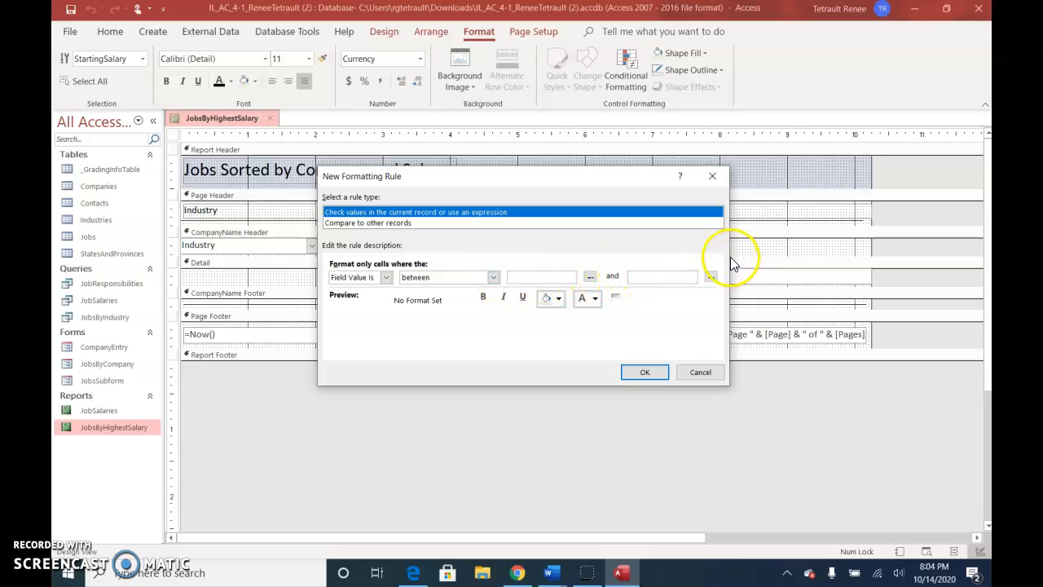
click(522, 278)
text(50000)
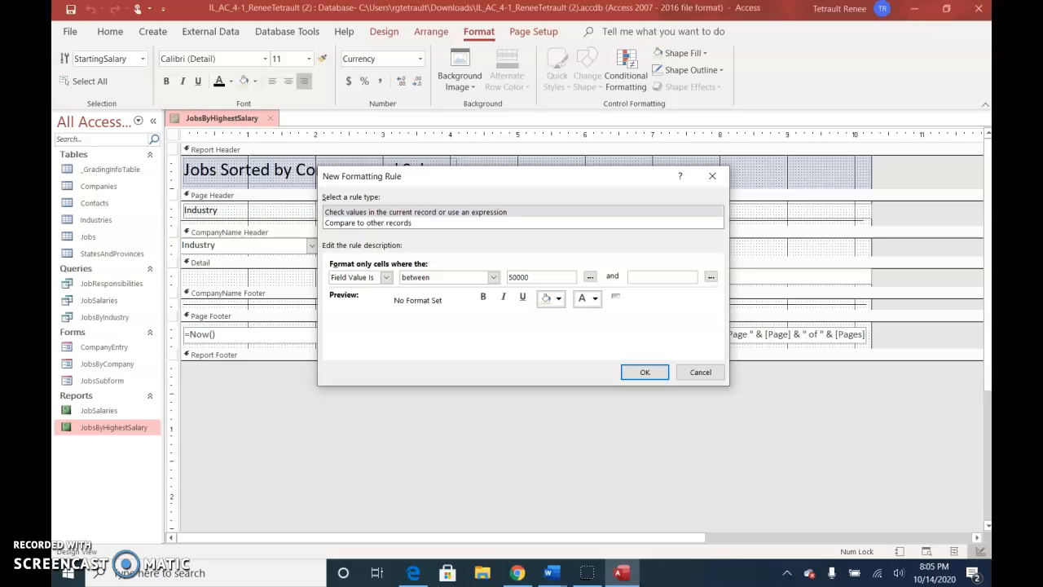
key(Tab)
click(652, 279)
text(69999)
click(556, 299)
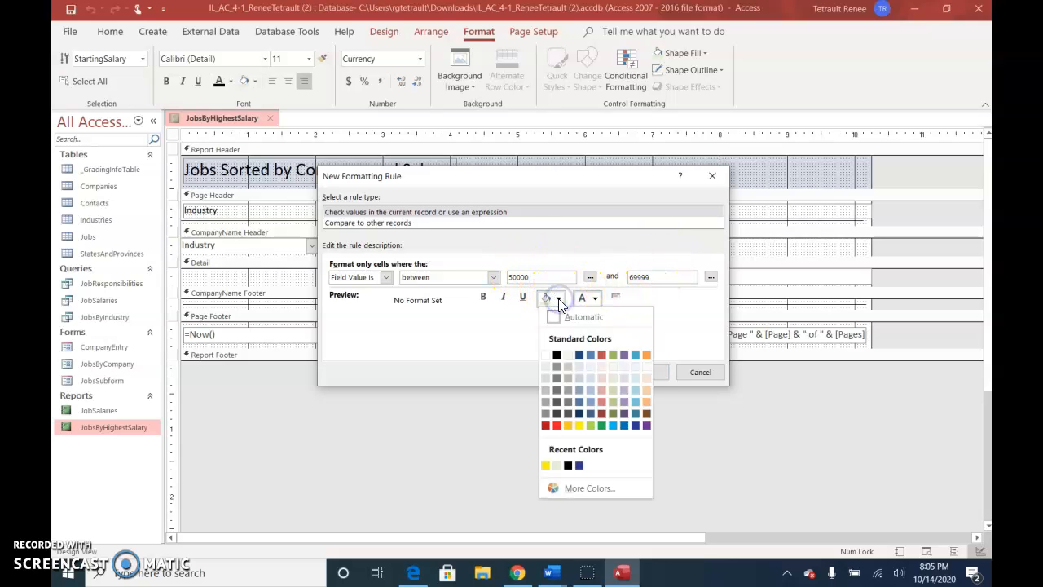
click(590, 424)
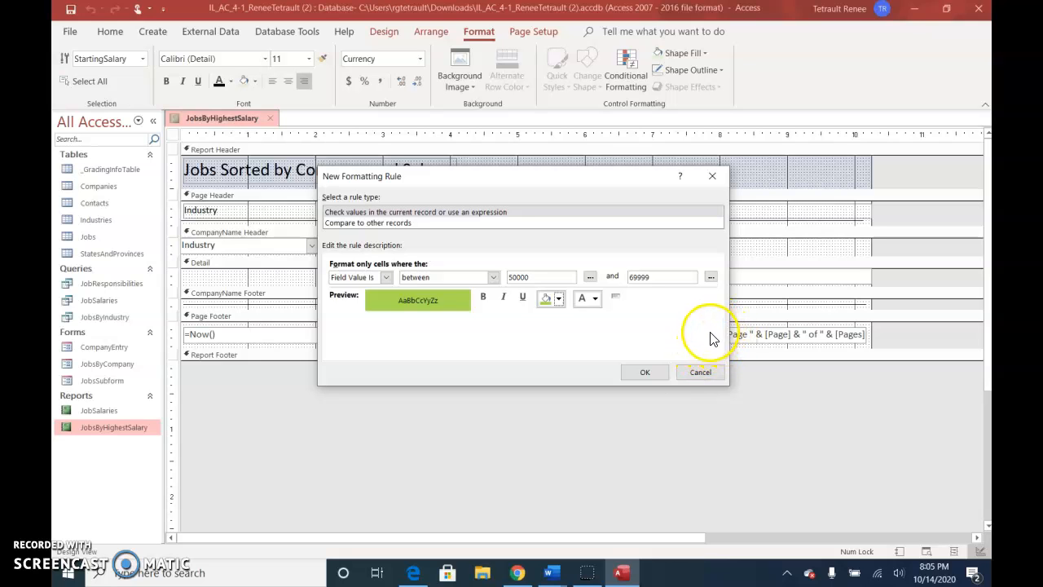
click(643, 375)
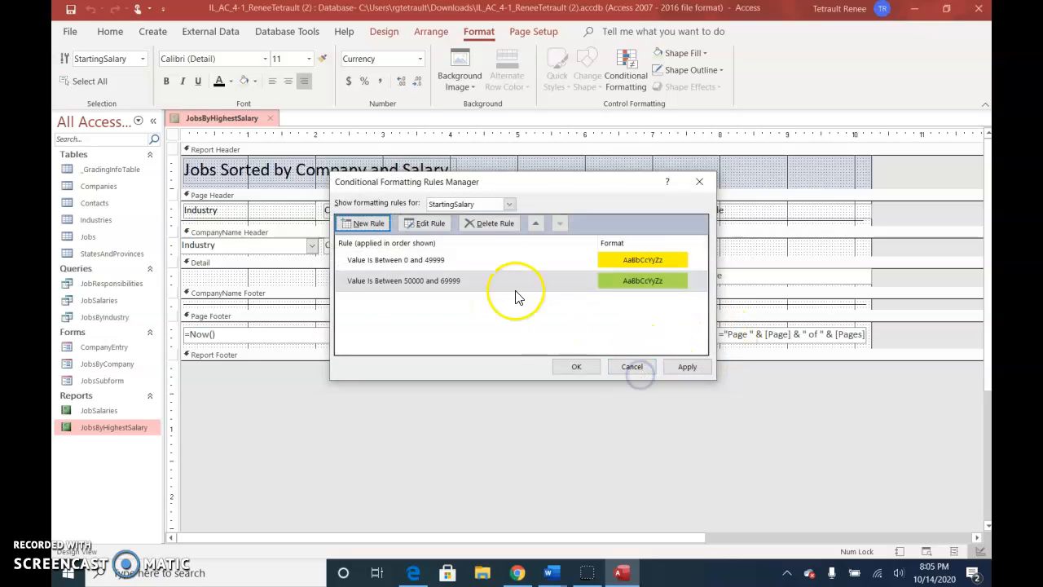
Add a third StartingSalary rule giving values greater than or equal to 70000 a light blue fill, and accept the rule set.
click(371, 225)
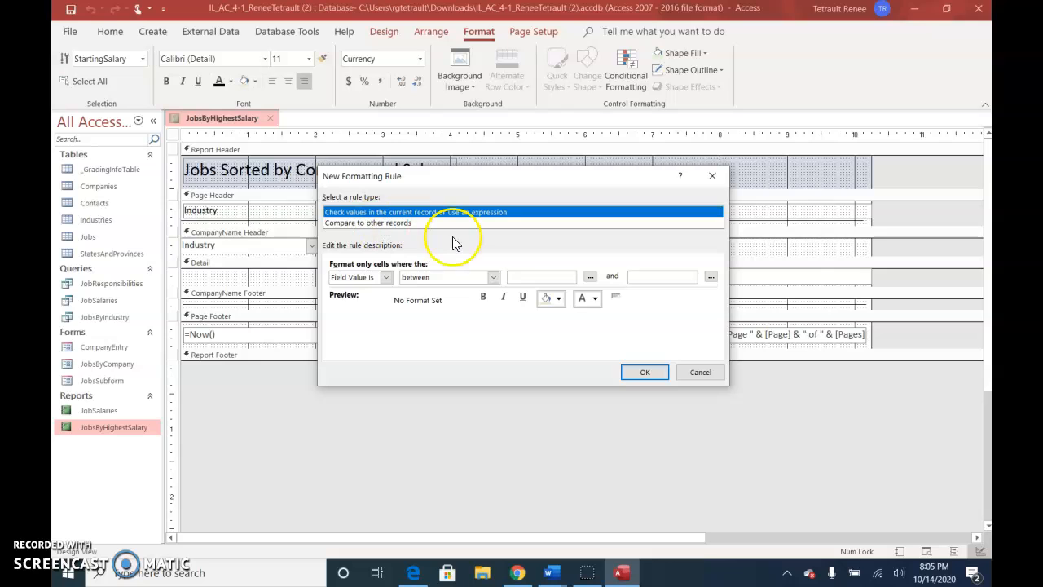
click(493, 278)
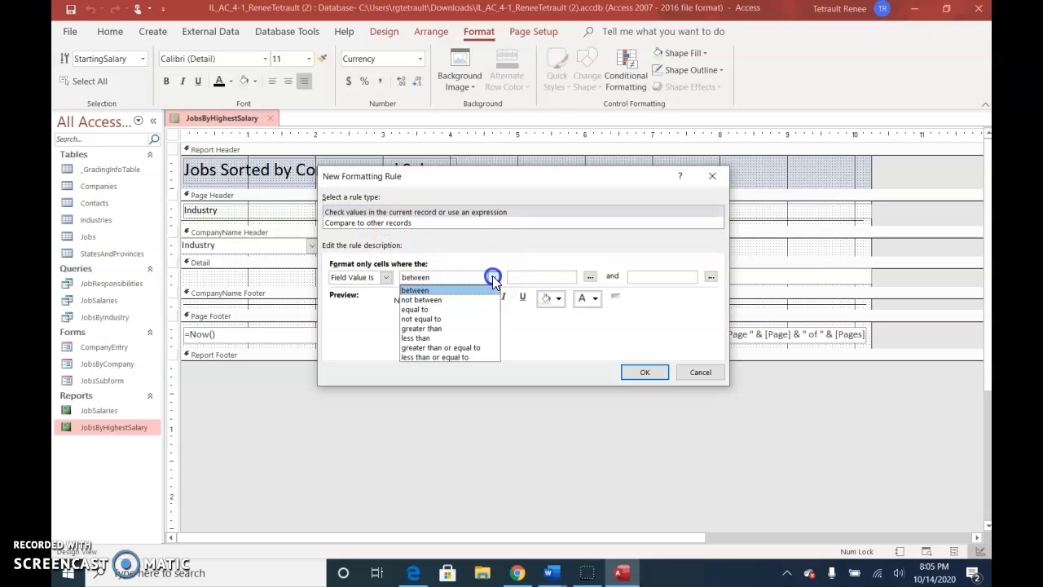
click(457, 348)
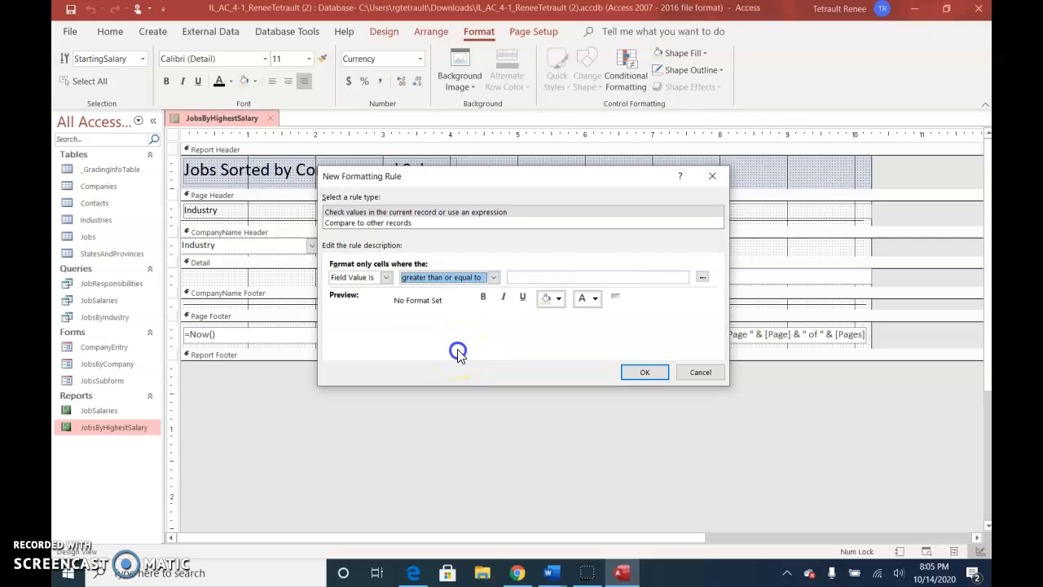
click(534, 277)
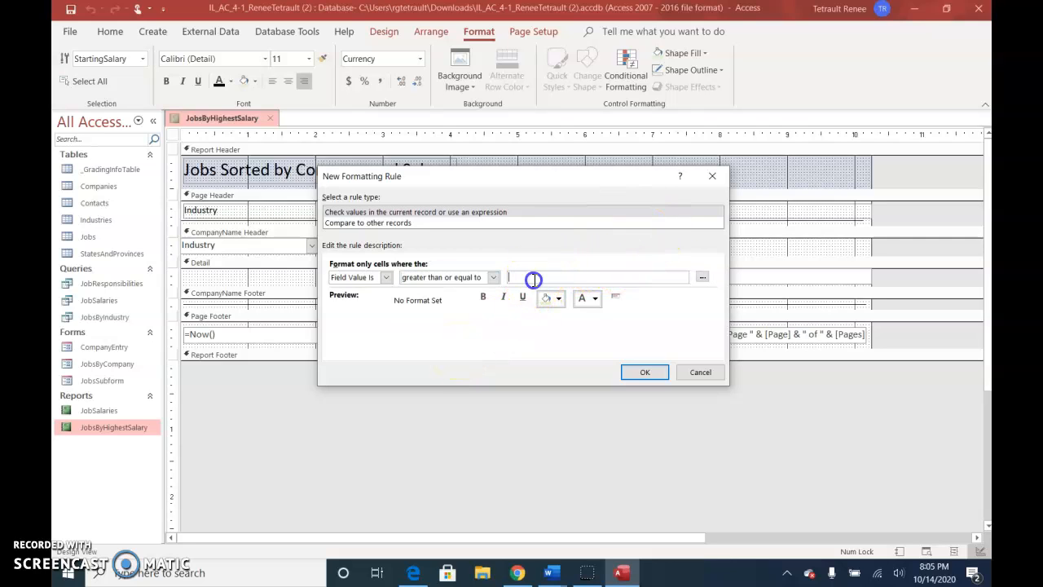
text(70000)
click(558, 299)
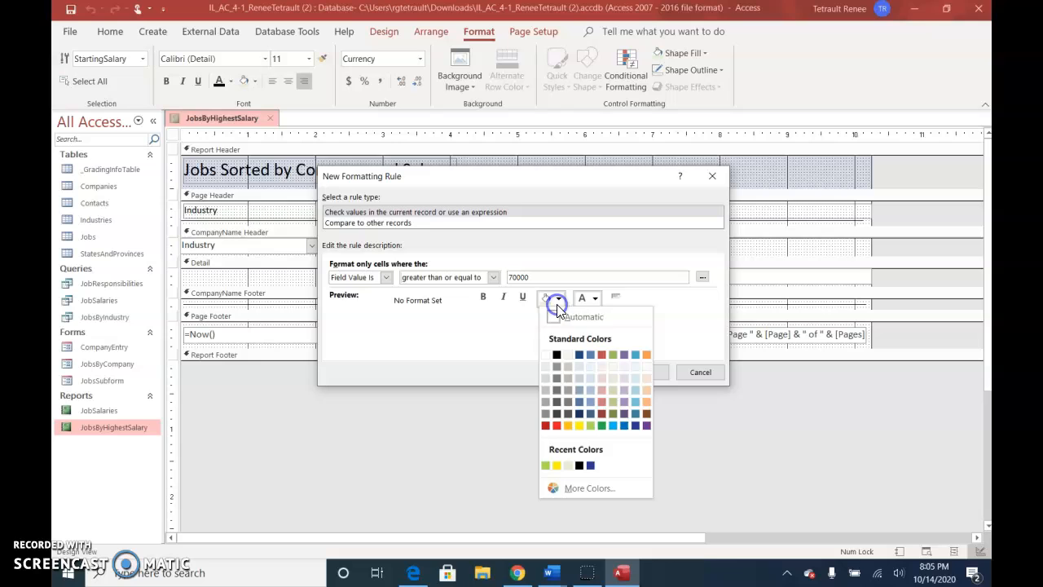
click(613, 425)
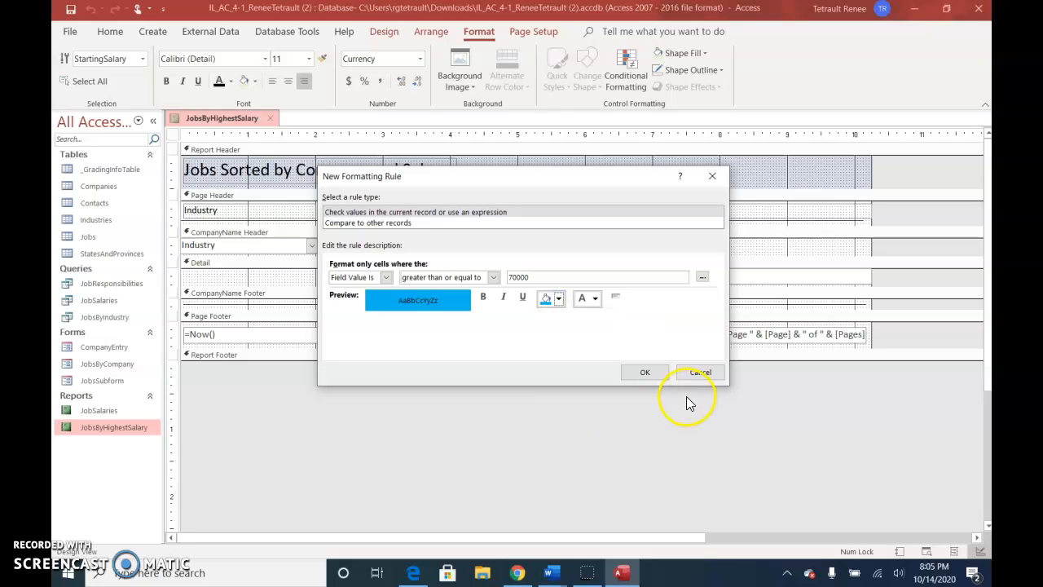
click(642, 370)
click(649, 373)
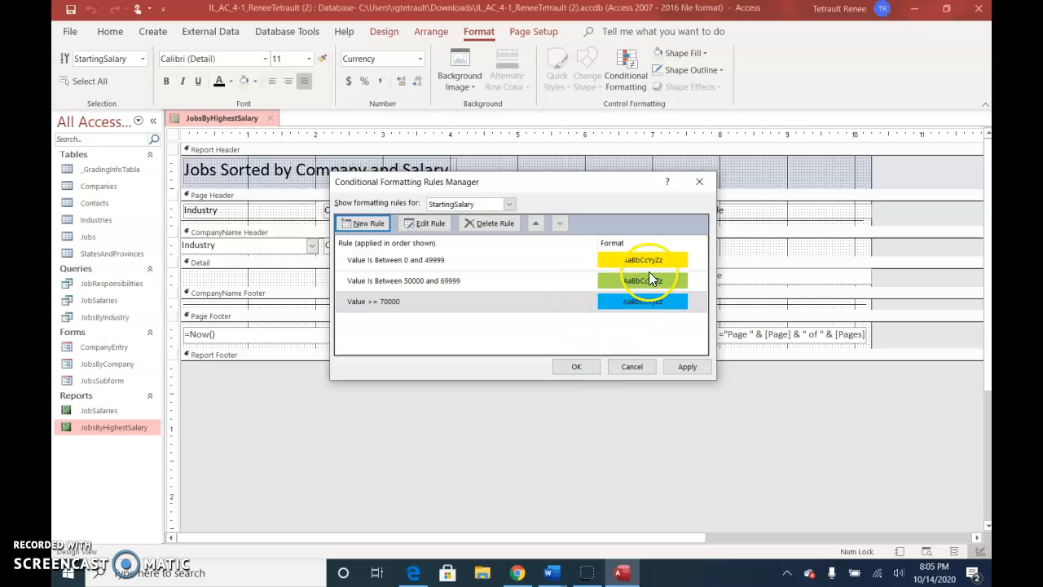
click(580, 366)
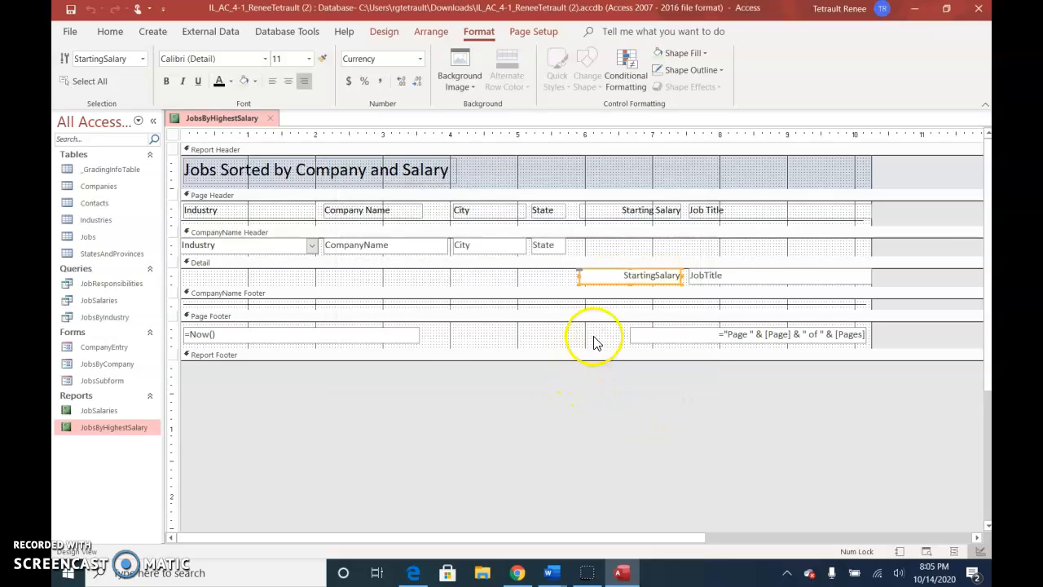
Check the salary color coding of the JobsByHighestSalary report in Print Preview and save the report.
right_click(238, 121)
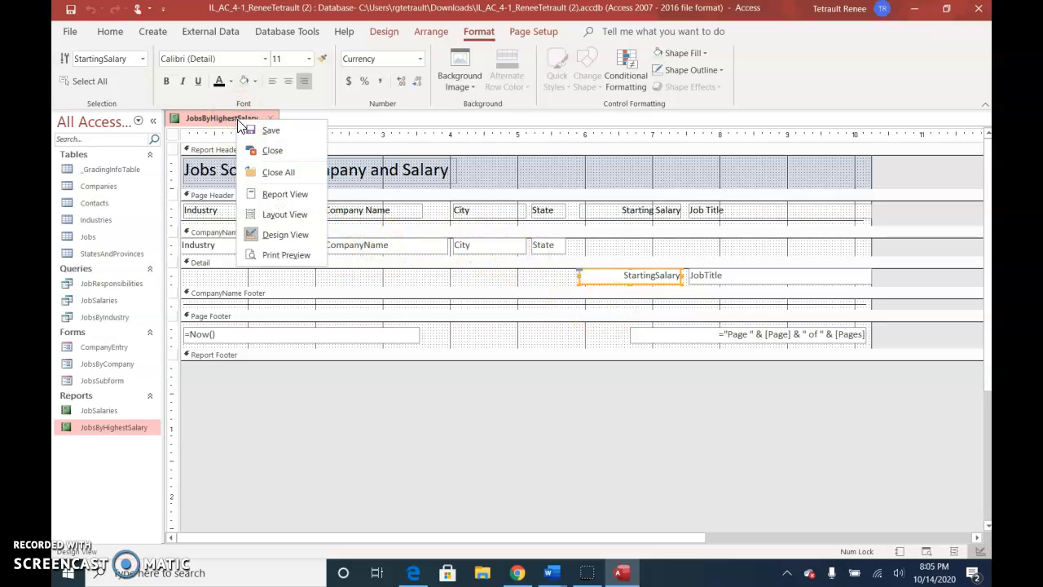
click(287, 254)
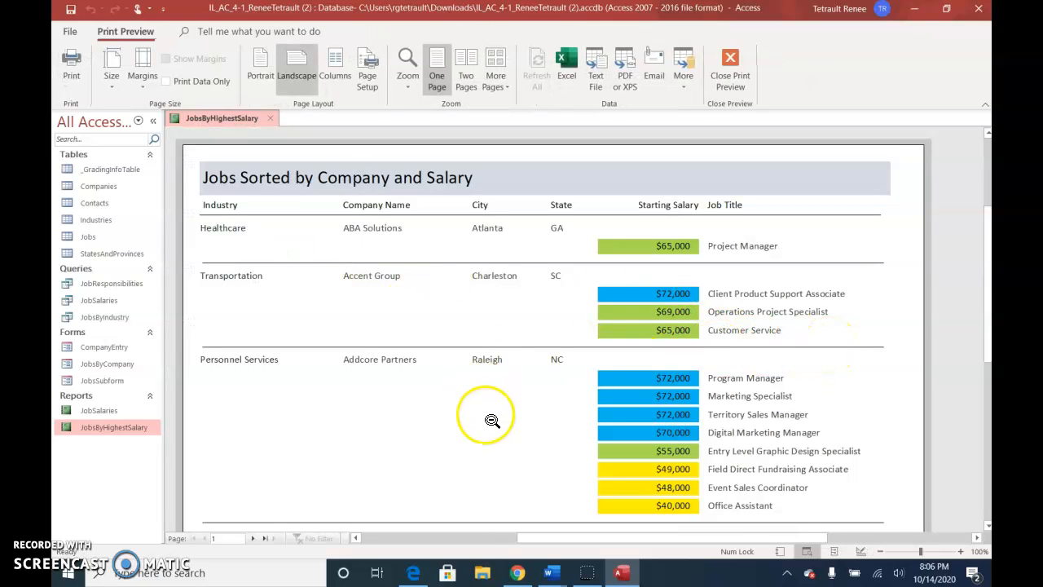
right_click(242, 121)
click(254, 134)
Close the JobsByHighestSalary report.
right_click(240, 118)
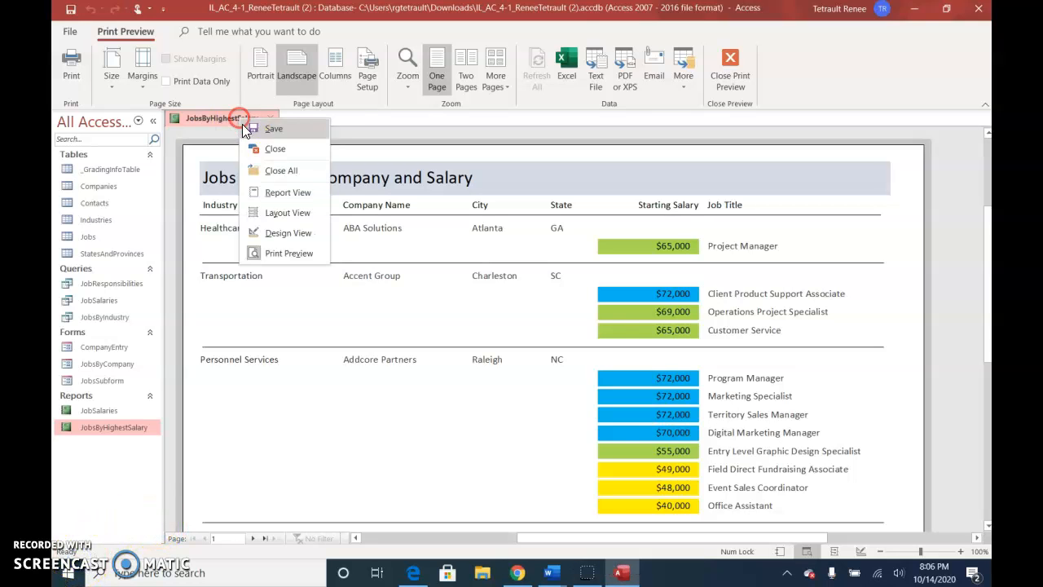
click(264, 152)
click(72, 562)
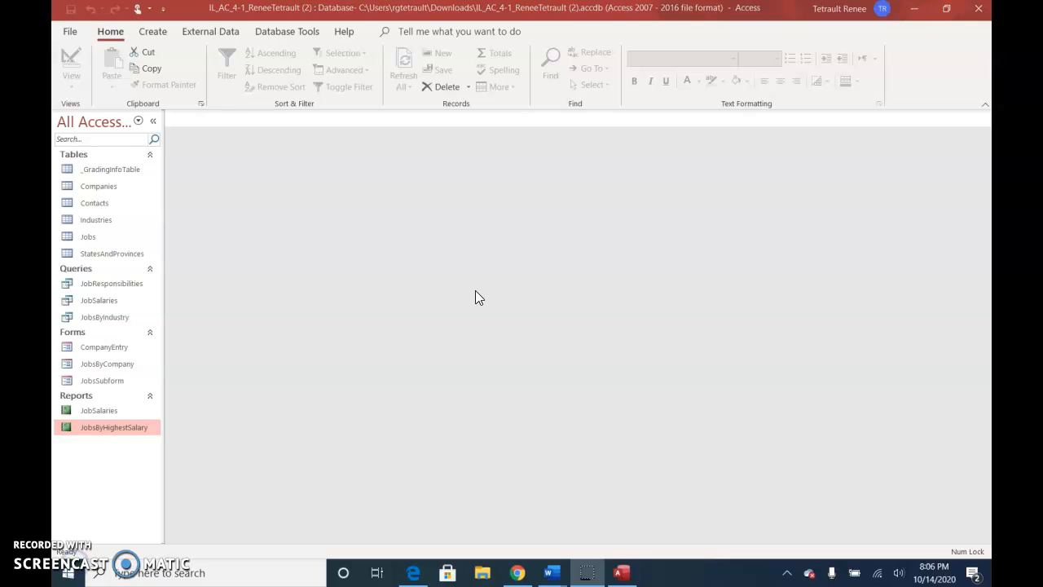